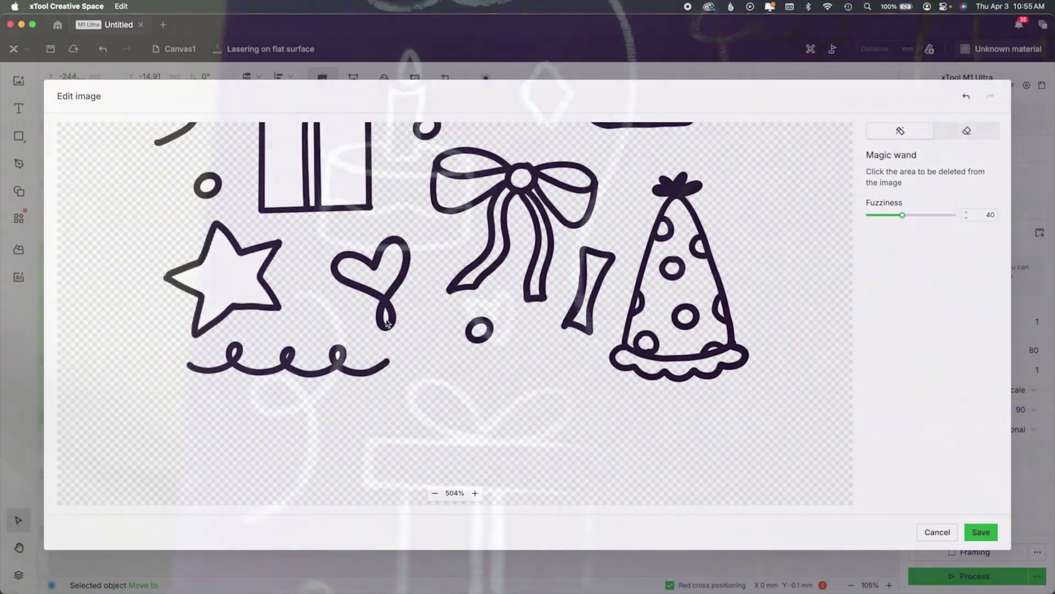
Keep the Auto-trace settings and save the traced doodle vector group onto the canvas.
scroll(331, 275, "up", 10)
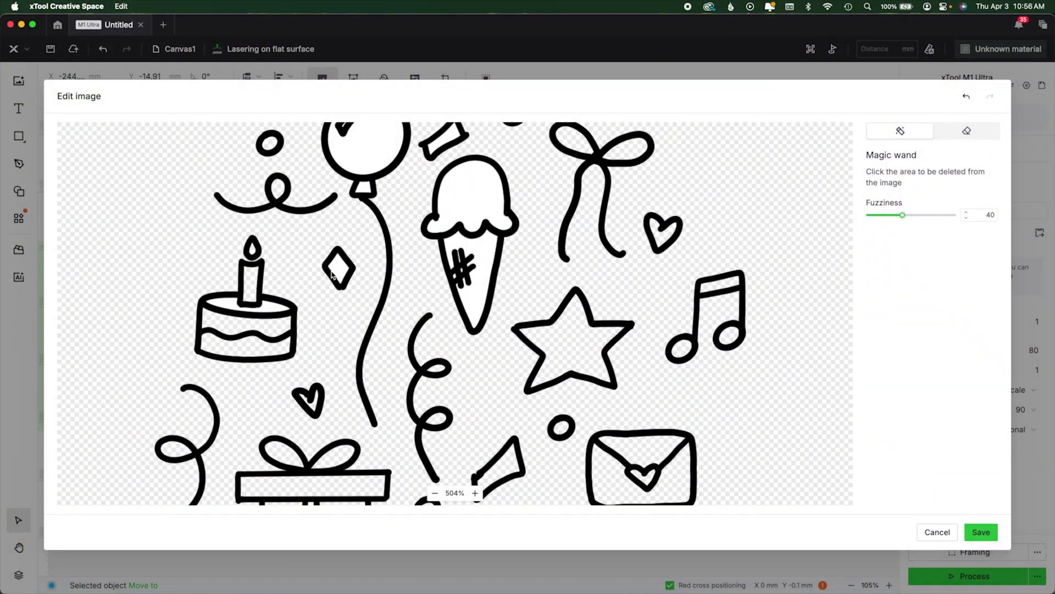
scroll(332, 275, "up", 5)
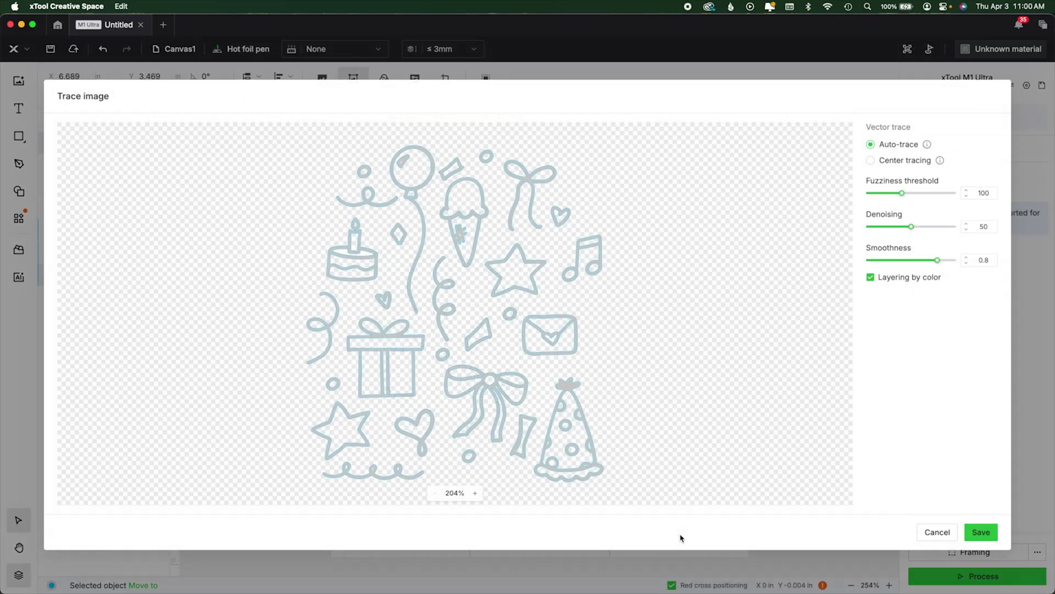
left_click(986, 540)
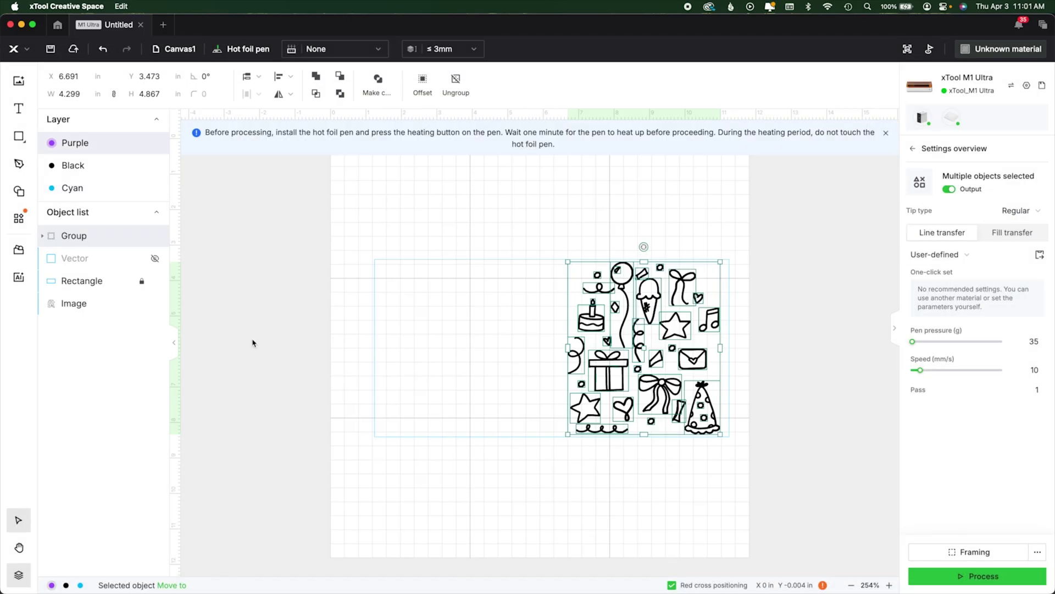
Change the tutorial video's playback speed from 0.5 back to Normal.
left_click(485, 332)
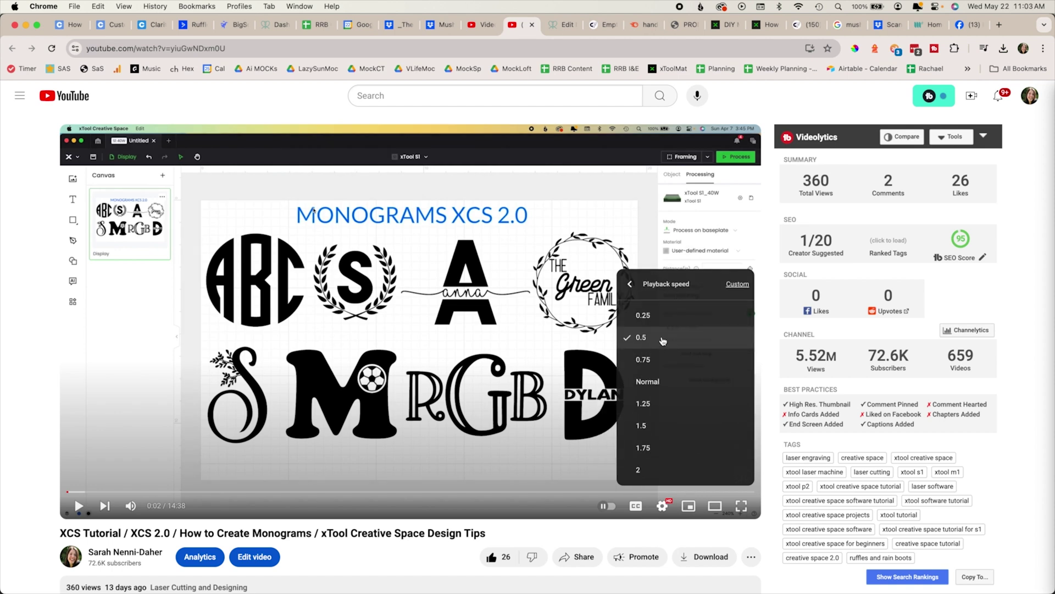
left_click(663, 338)
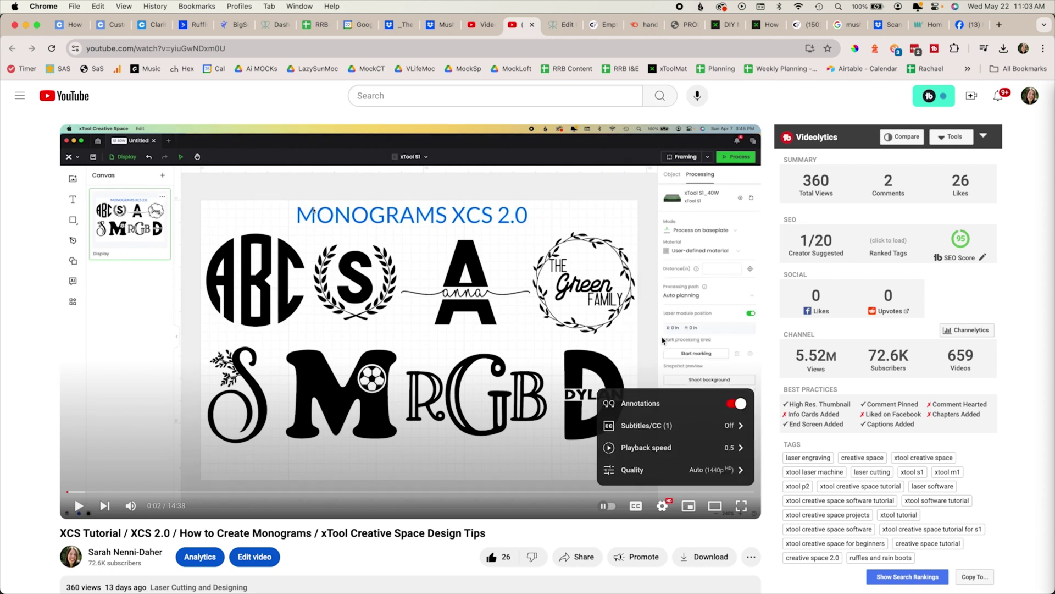
left_click(731, 449)
left_click(674, 381)
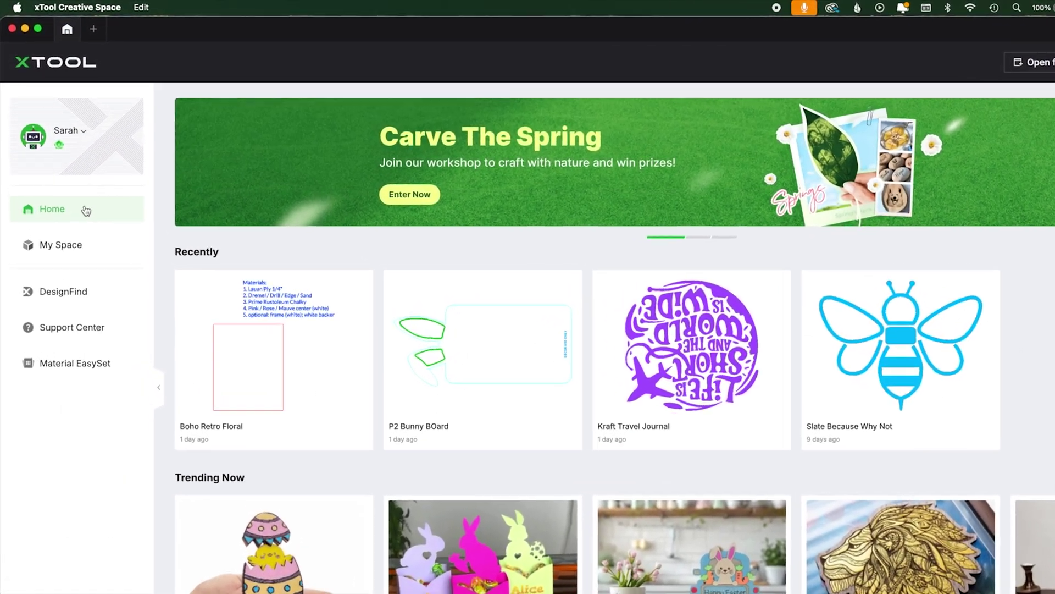
Confirm v2.5.20 is the latest version, then bring up xTool's software page in Chrome.
left_click(104, 7)
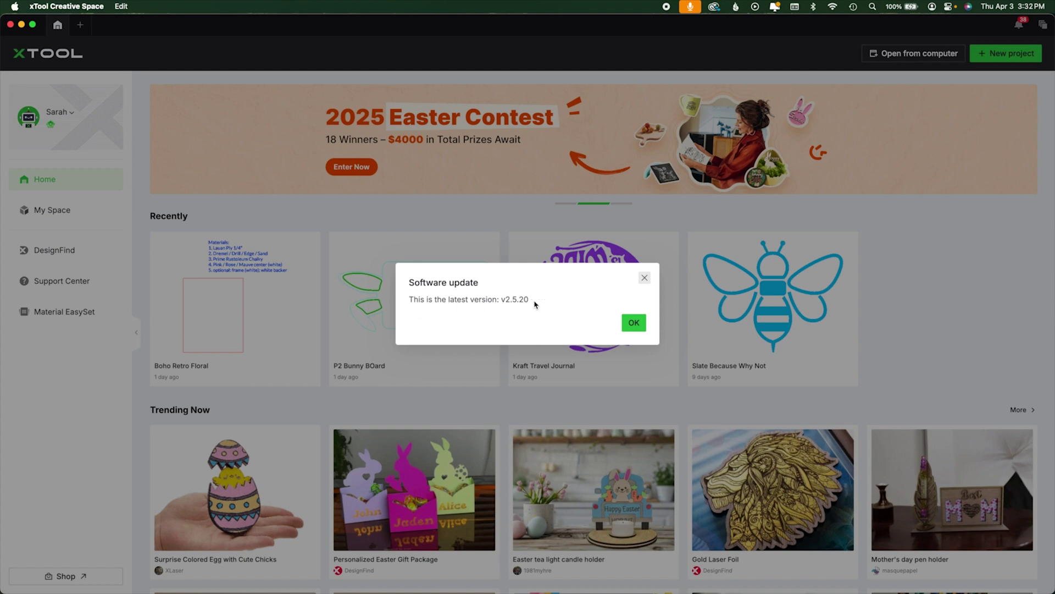
left_click(633, 324)
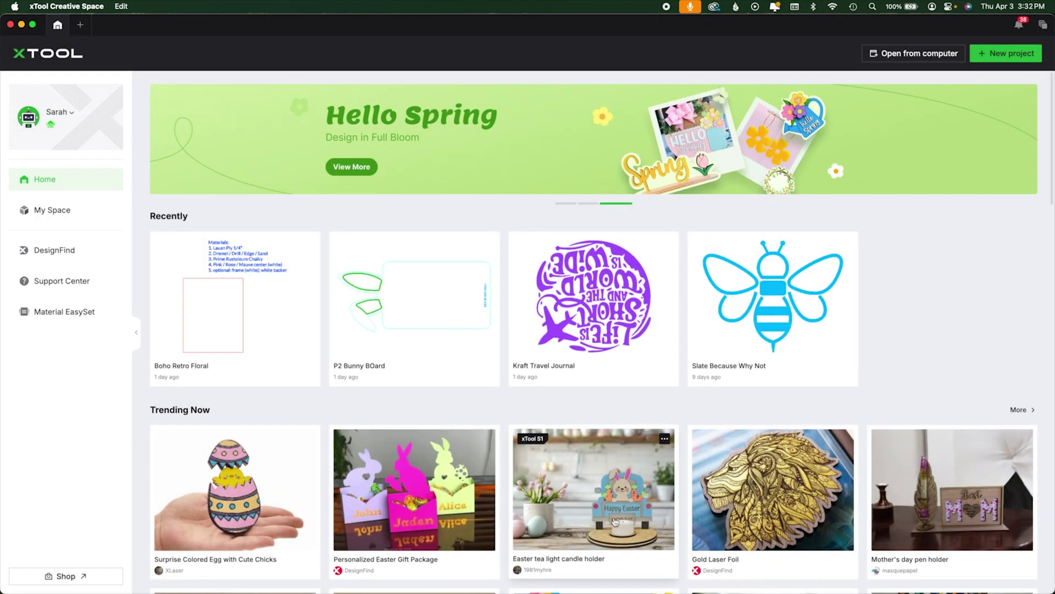
left_click(543, 575)
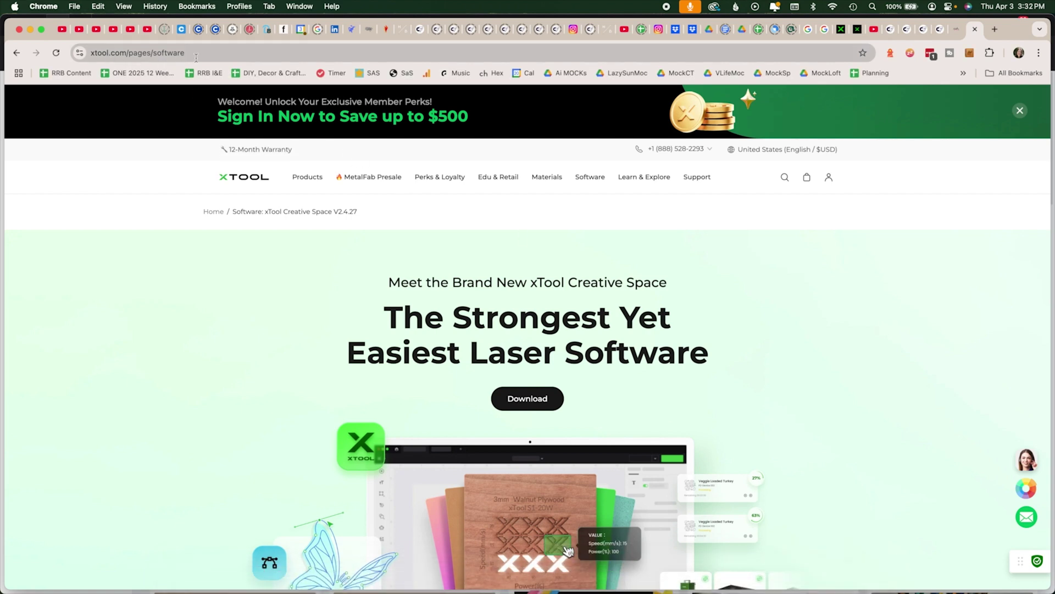
Jump to the v2.5.20 download buttons for Windows, Intel Mac and Apple M chip Mac.
left_click(527, 399)
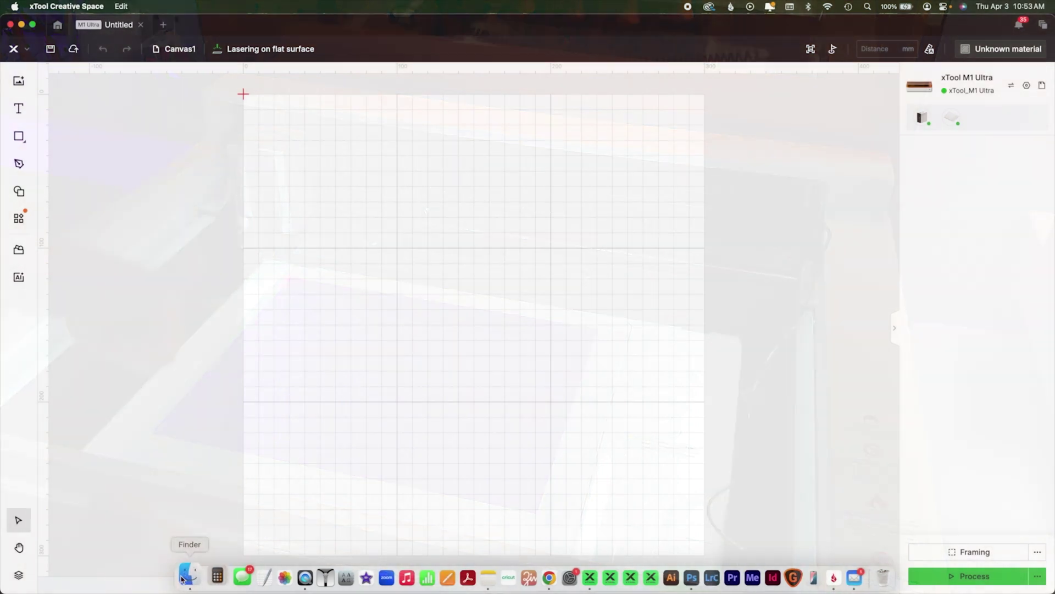
Drag Birthday_Doodles.png from Downloads onto the canvas, keeping its original size.
left_click(183, 576)
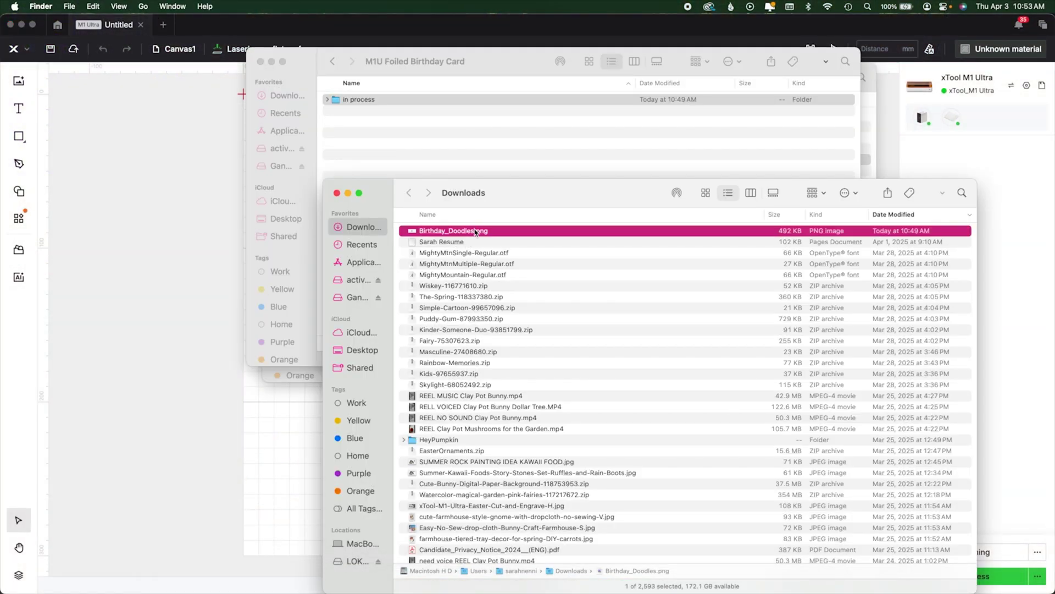
left_click_drag(476, 232, 299, 503)
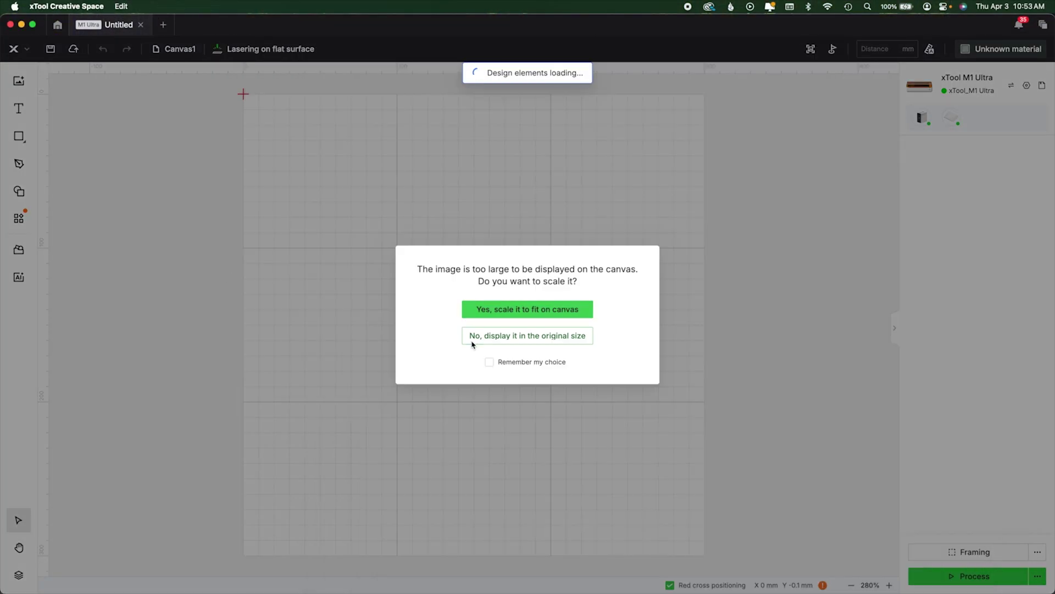
left_click(471, 339)
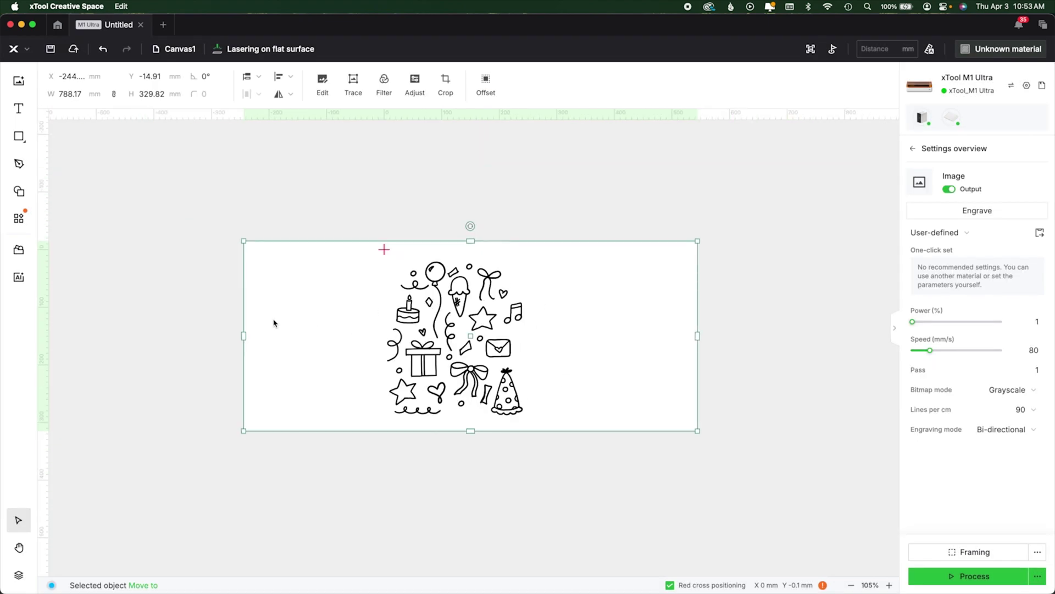
left_click(440, 93)
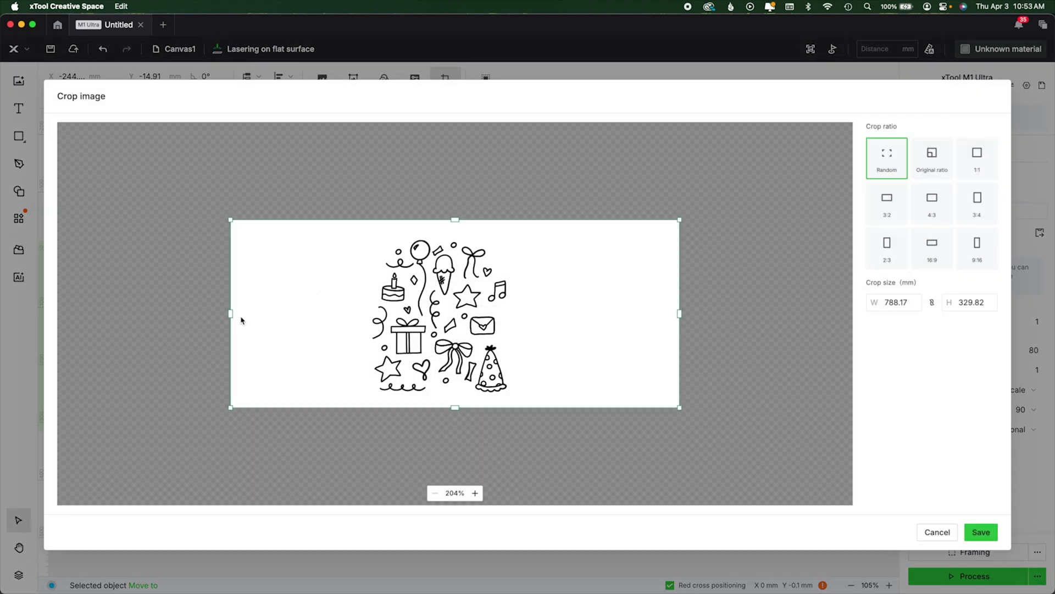
Trim the image's left and right sides to the doodles, leaving 254.52 × 329.82 mm.
left_click_drag(232, 314, 371, 315)
left_click_drag(610, 313, 445, 314)
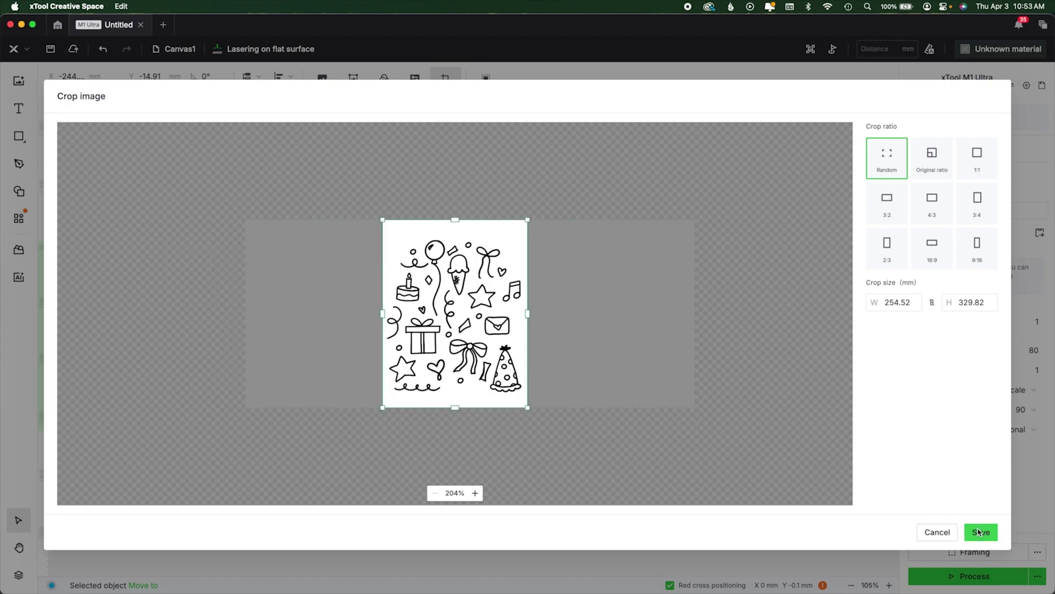
left_click(981, 532)
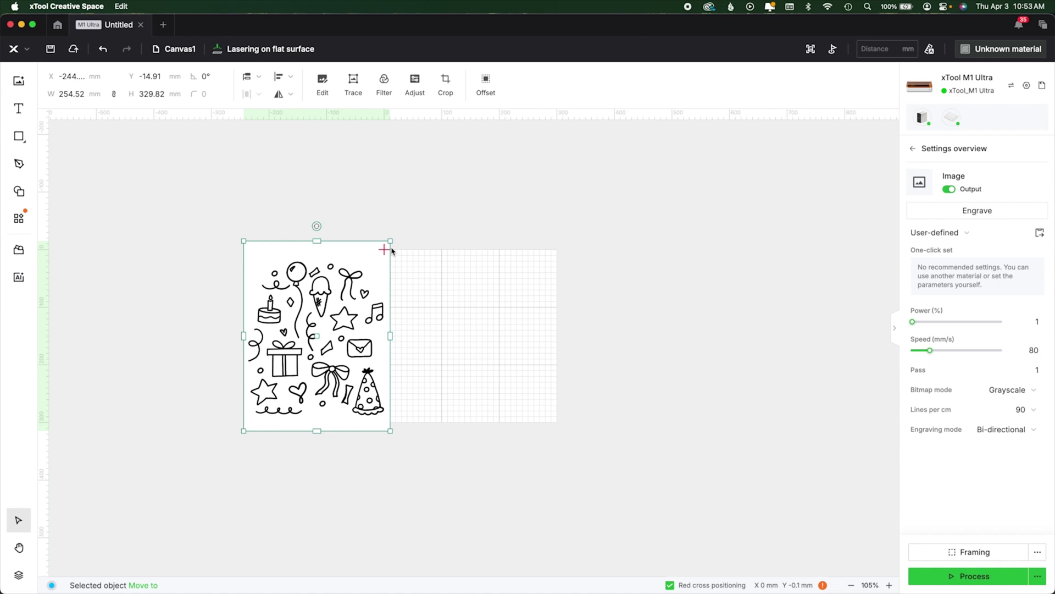
left_click(332, 78)
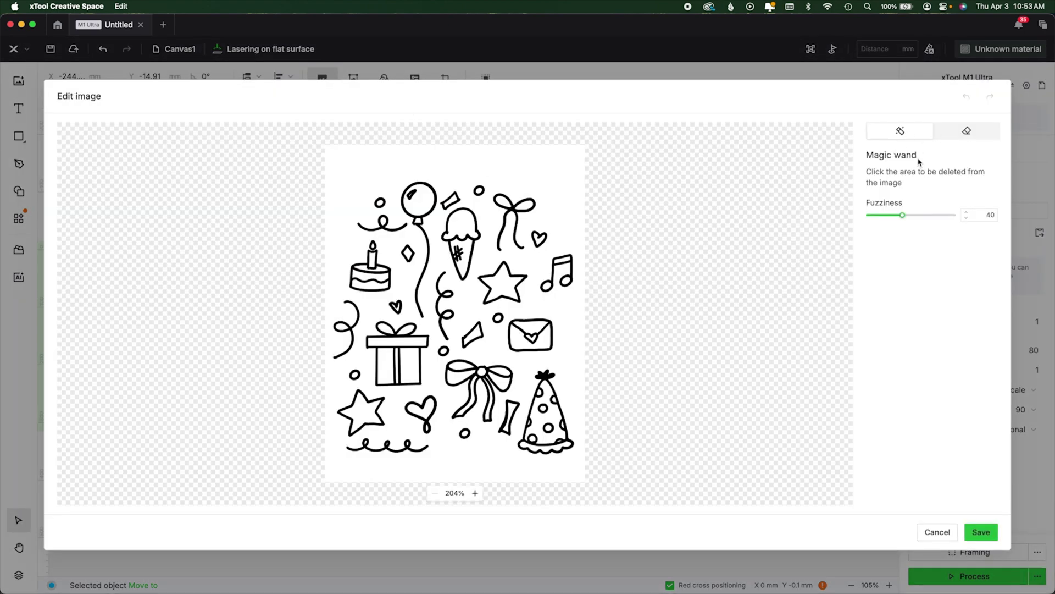
Magic-wand away the white background and star interior, undo one slip, and save.
left_click(580, 171)
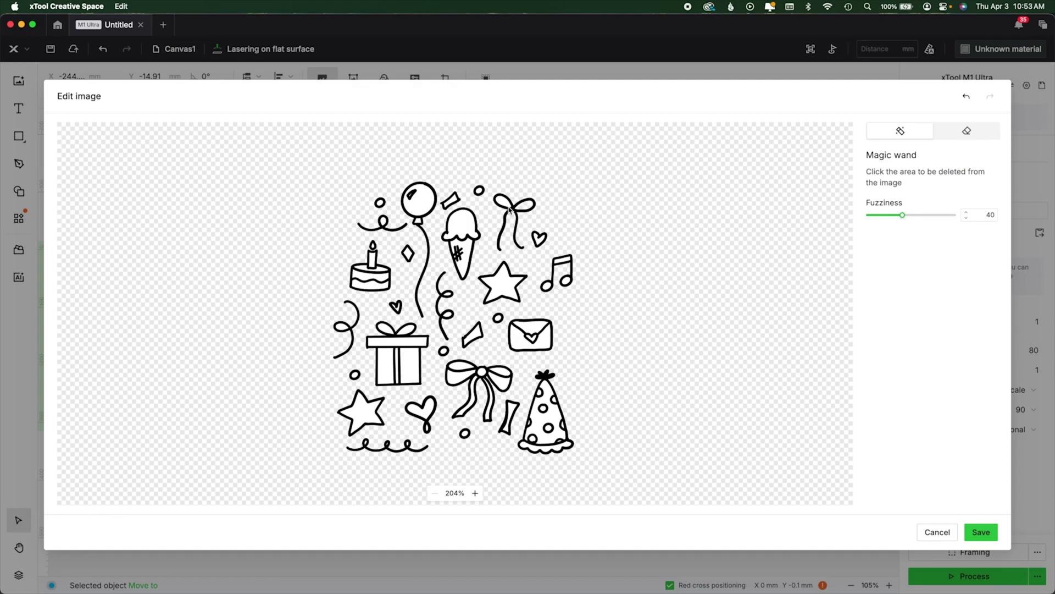
left_click(507, 286)
scroll(568, 264, "up", 5)
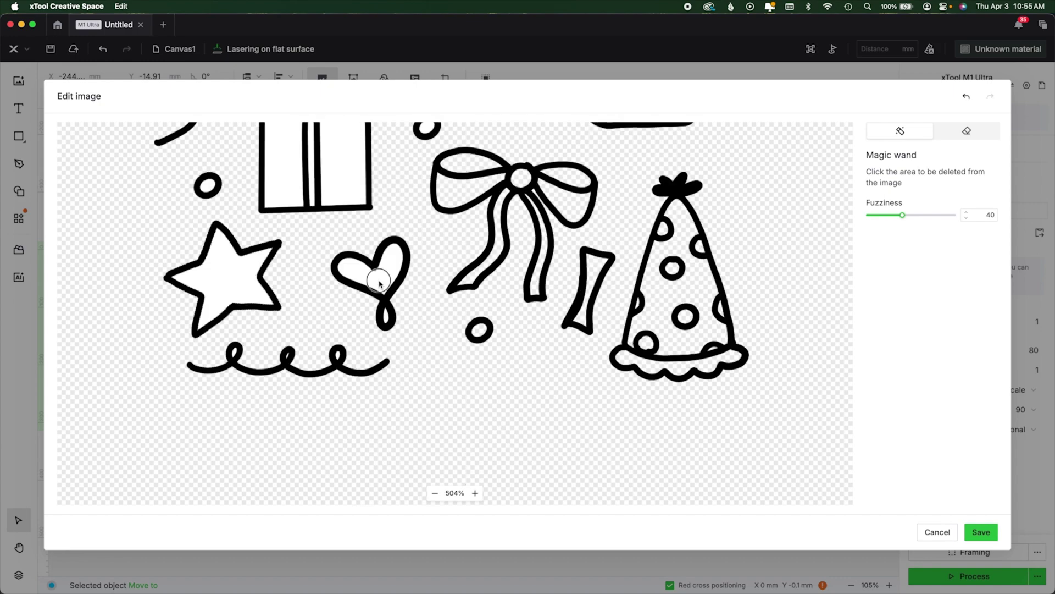
scroll(370, 271, "up", 10)
scroll(275, 186, "up", 5)
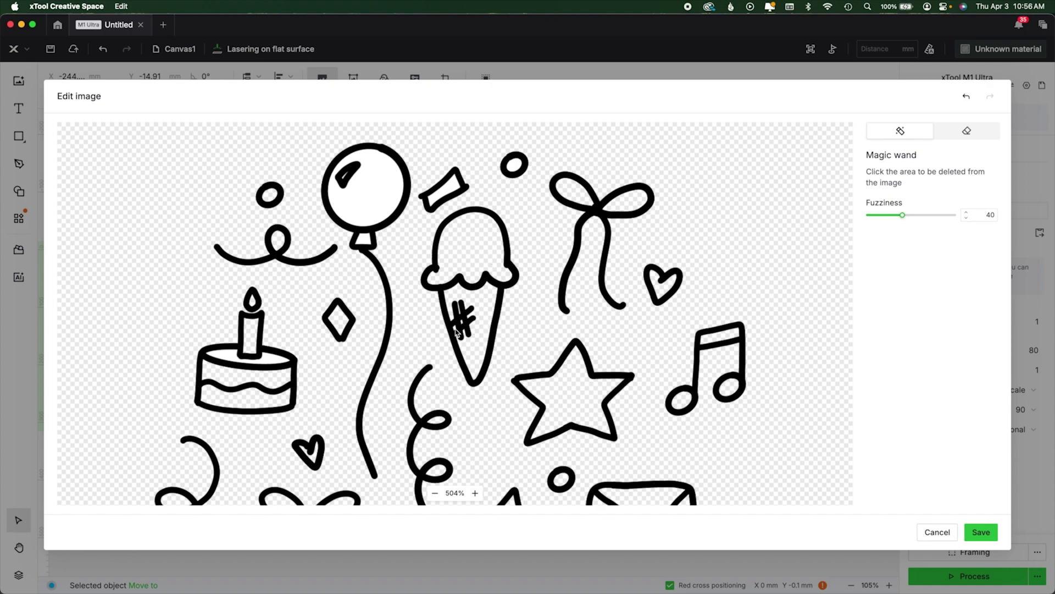
key("super+z")
scroll(256, 165, "up", 5)
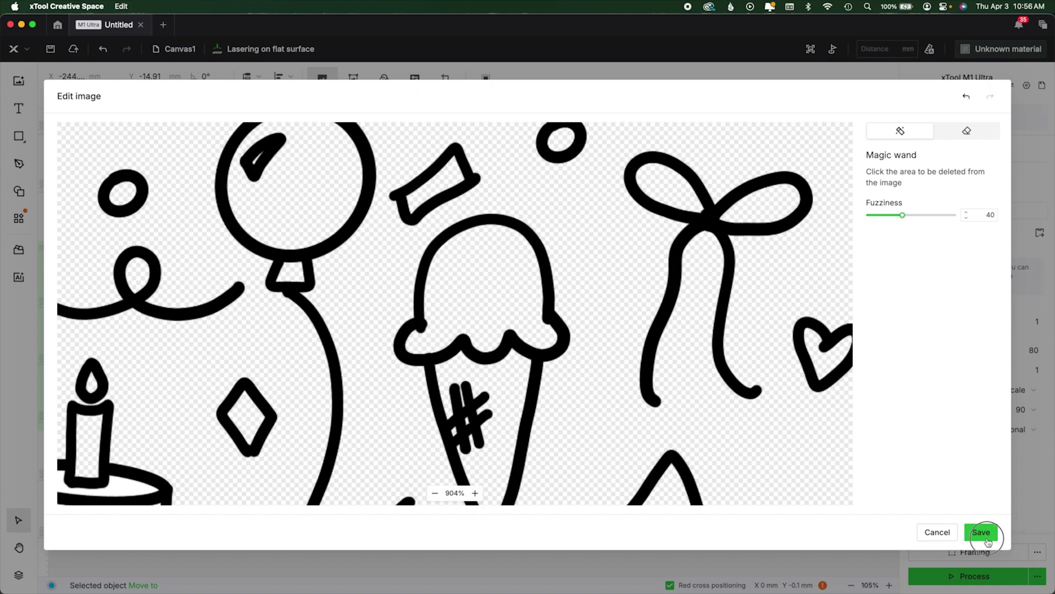
left_click(981, 531)
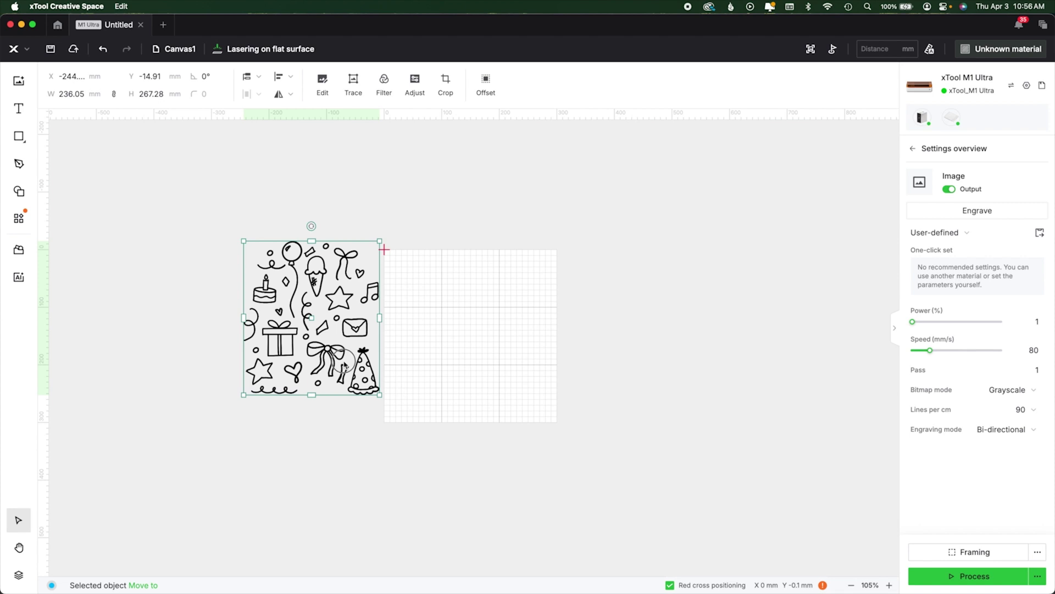
Move the doodle onto the work area and draw a rectangle beside it.
left_click_drag(343, 361, 511, 379)
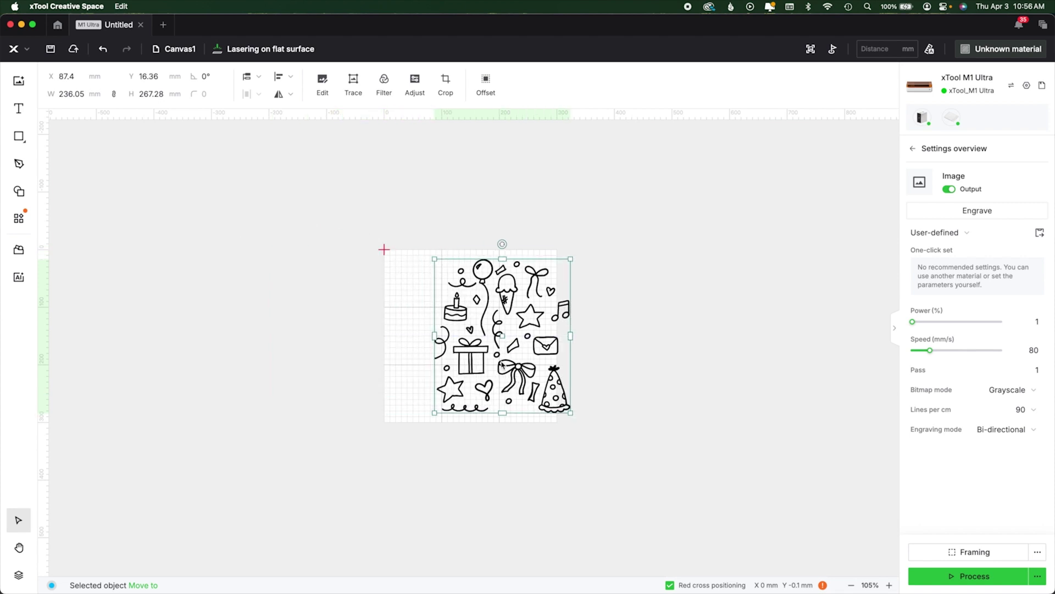
left_click(21, 140)
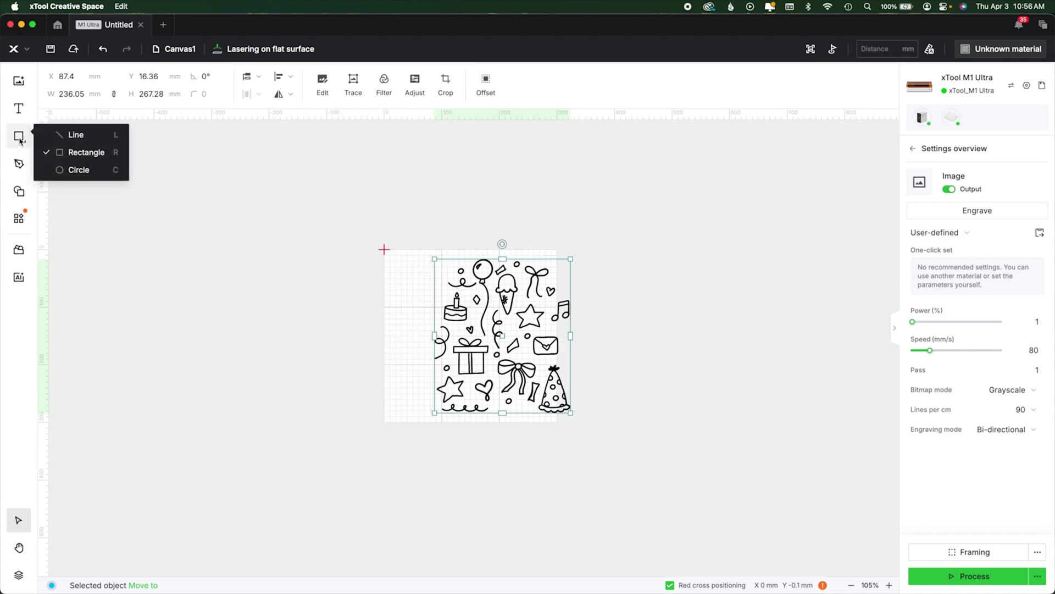
left_click(86, 152)
left_click_drag(320, 270, 428, 416)
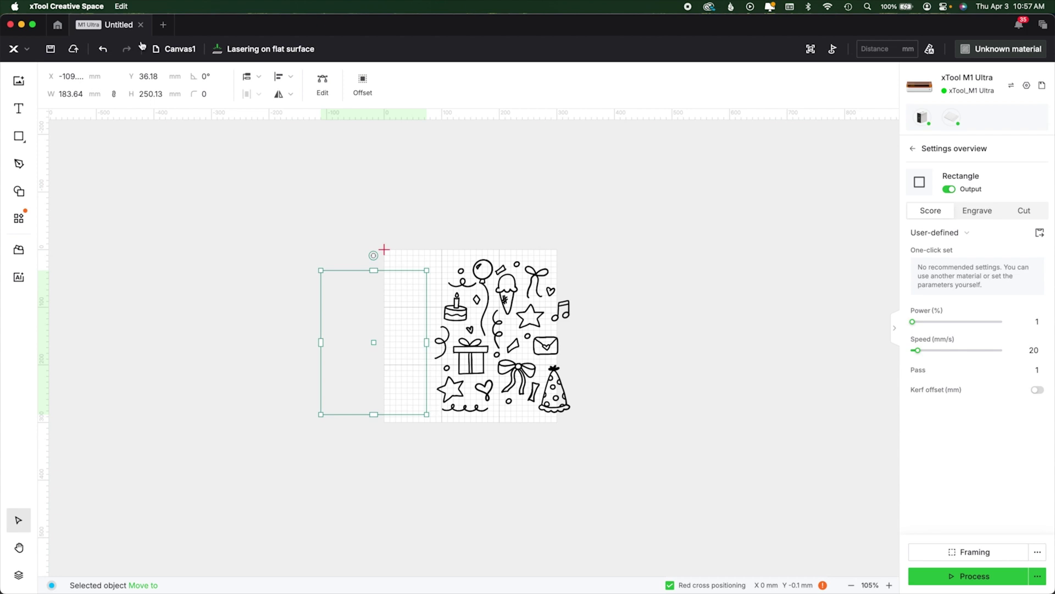
Unlock proportions, size the rectangle to 10 × 5 in, and place it over the doodle.
left_click(113, 93)
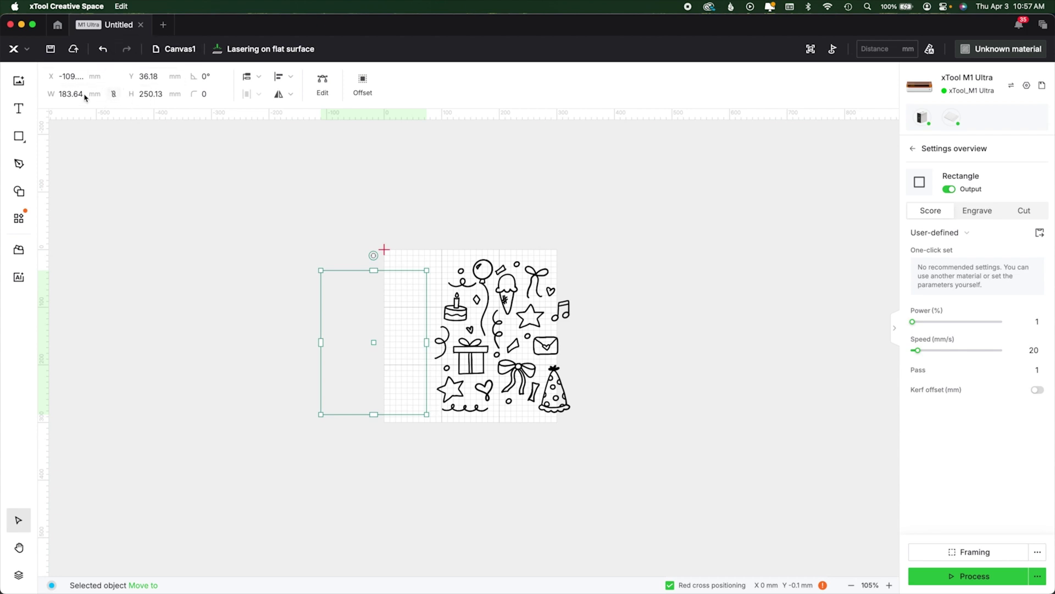
left_click(47, 95)
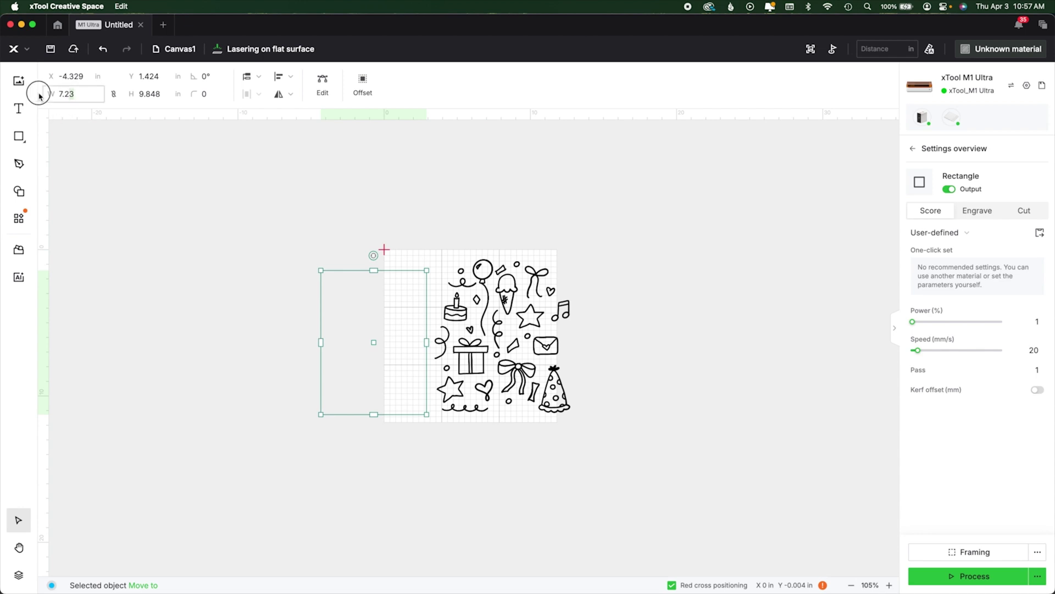
type("5")
key("Tab")
type("5")
key("Tab")
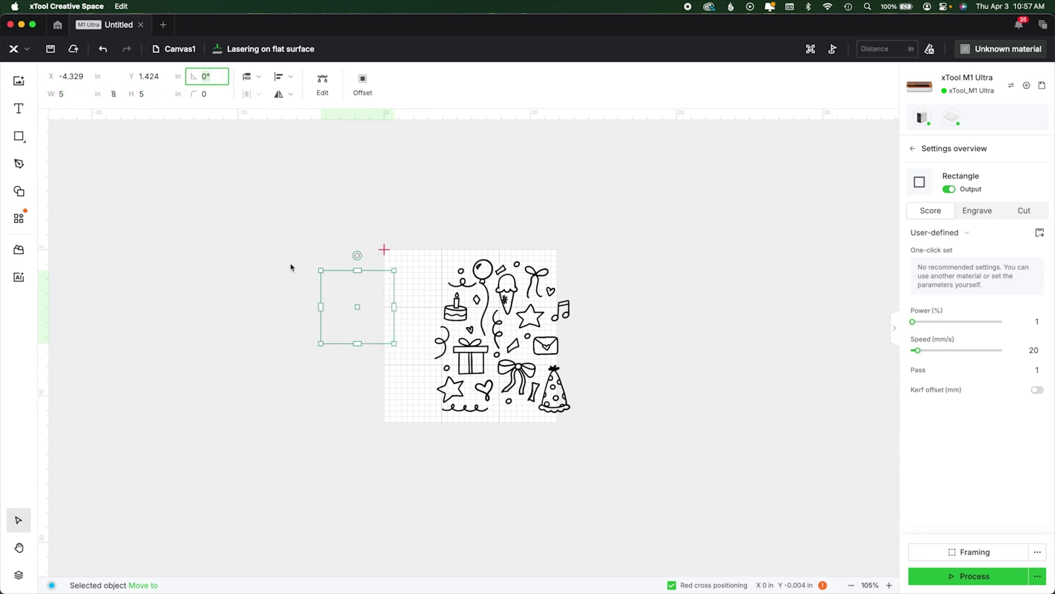
left_click(60, 97)
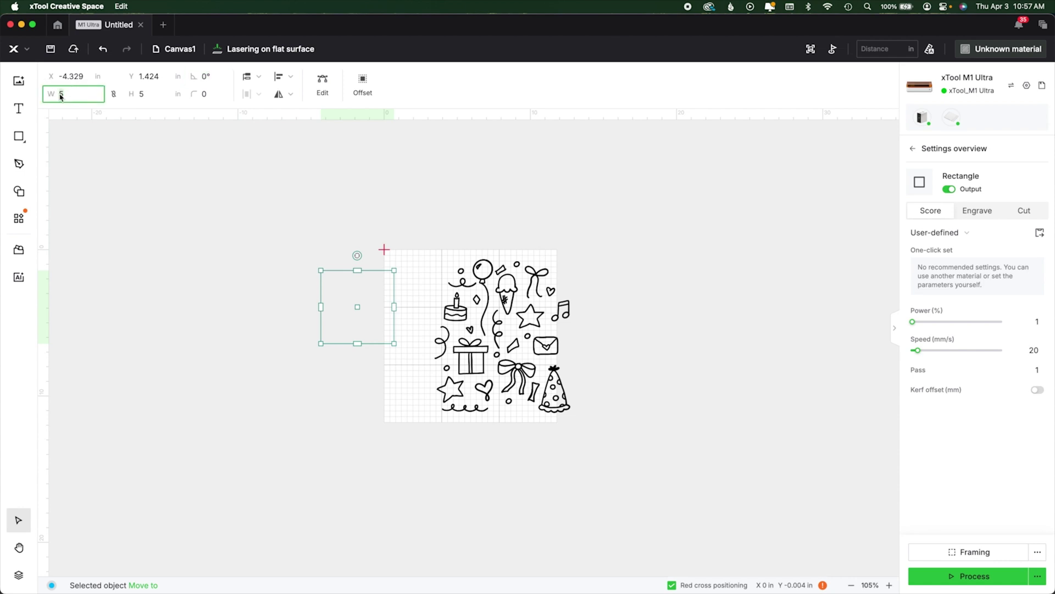
key("Tab")
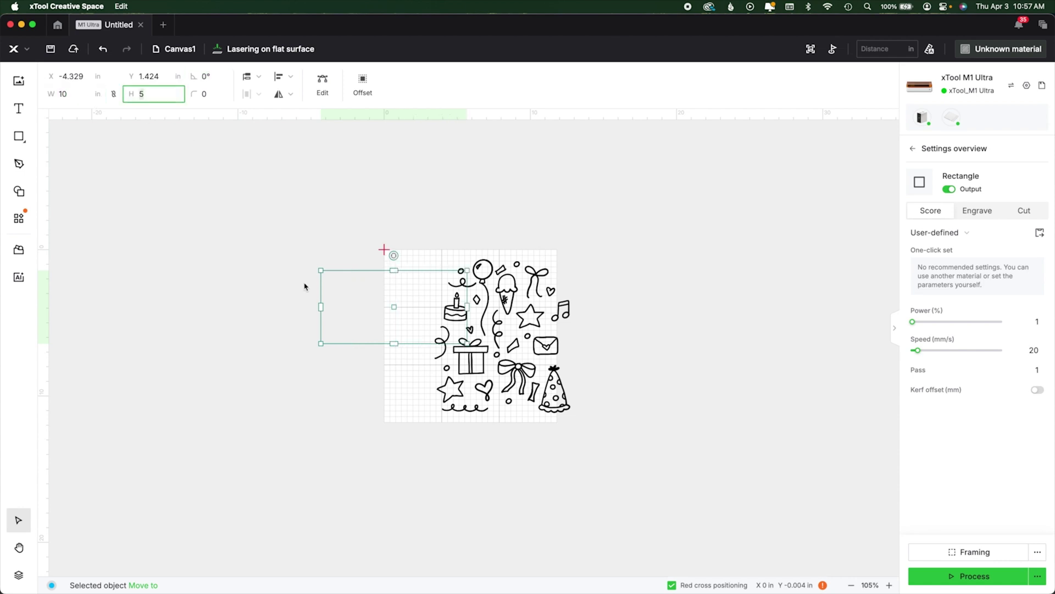
mouse_move(410, 313)
left_mouse_down()
mouse_move(531, 331)
mouse_move(493, 340)
left_mouse_up()
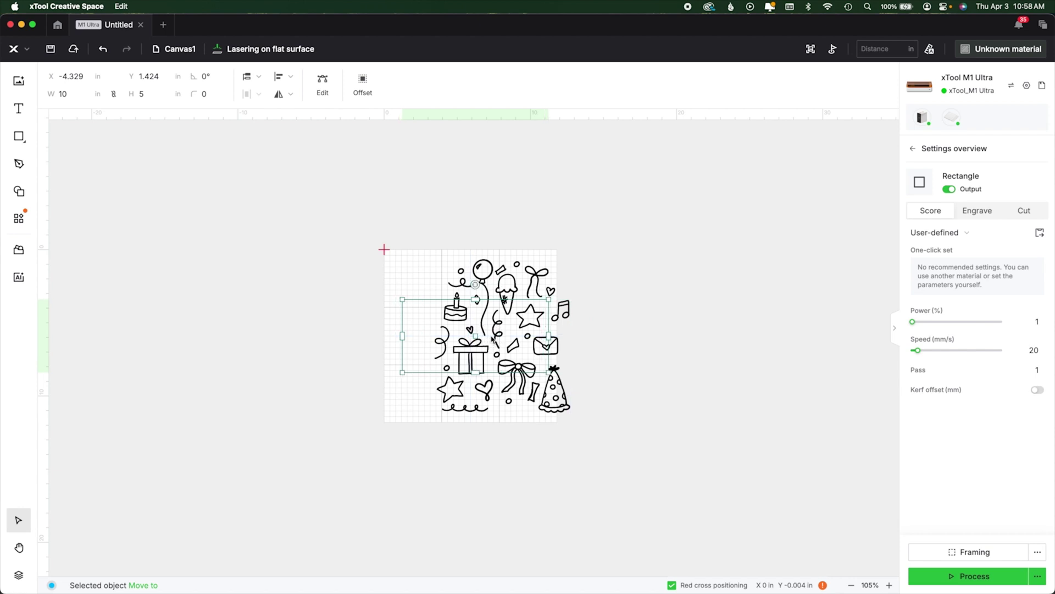
scroll(492, 339, "up", 5)
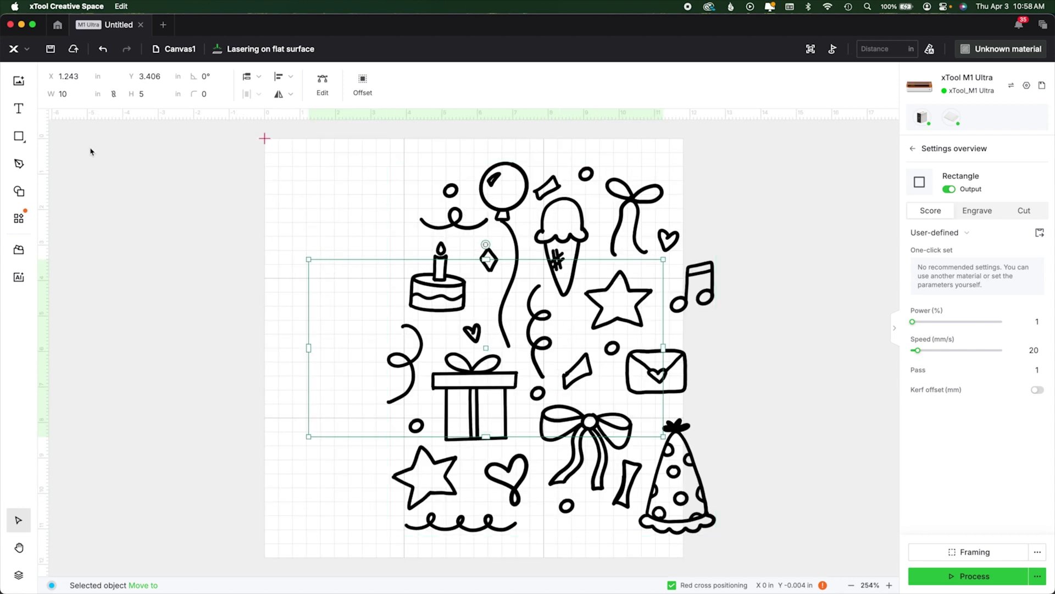
Draw a 5 × 5 in square on the card's right half.
left_click(17, 138)
left_click_drag(115, 160, 194, 274)
left_click(74, 95)
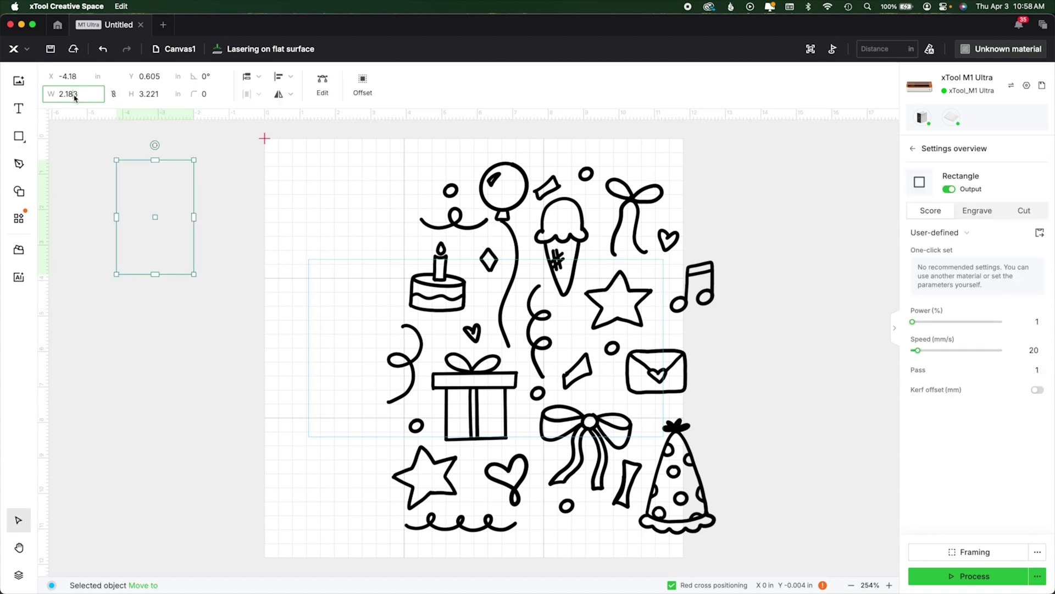
type("5")
key("Tab")
type("5")
key("Return")
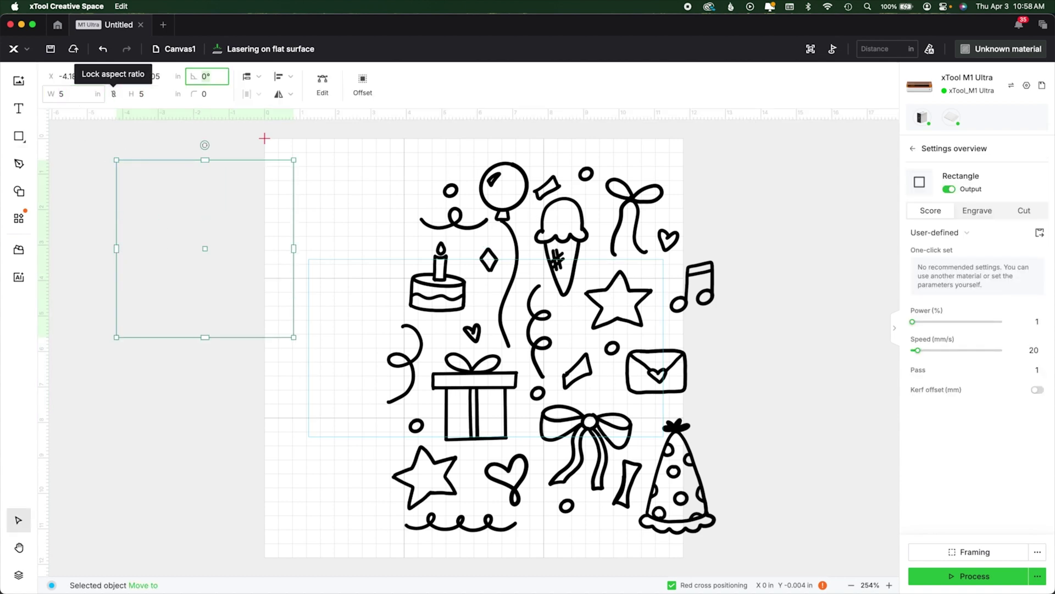
left_click_drag(378, 270, 550, 338)
Move the doodle into the card's right half and shrink it to the card's height.
left_click(330, 236)
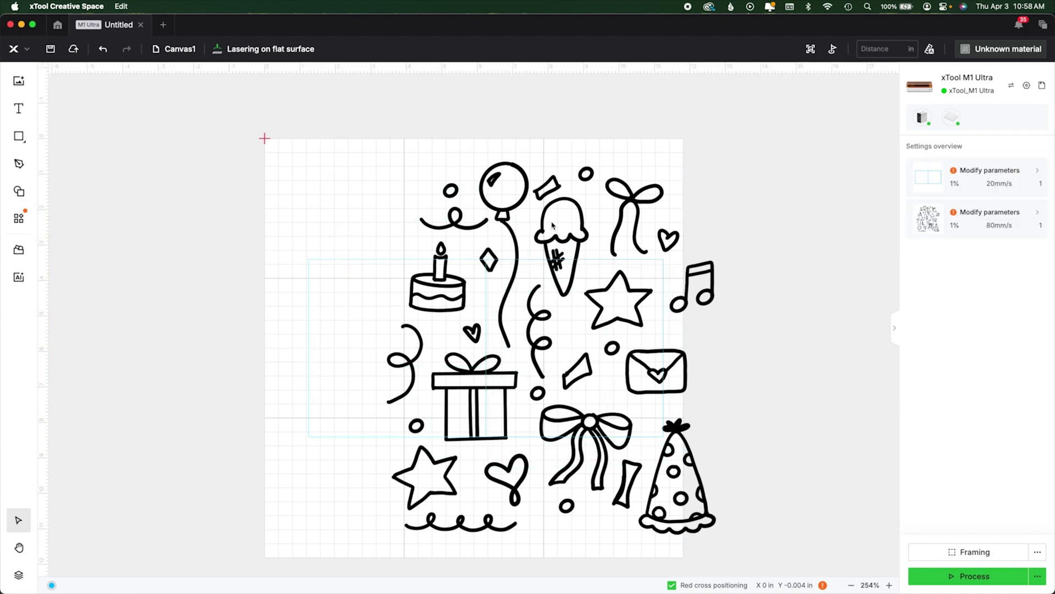
left_click(700, 281)
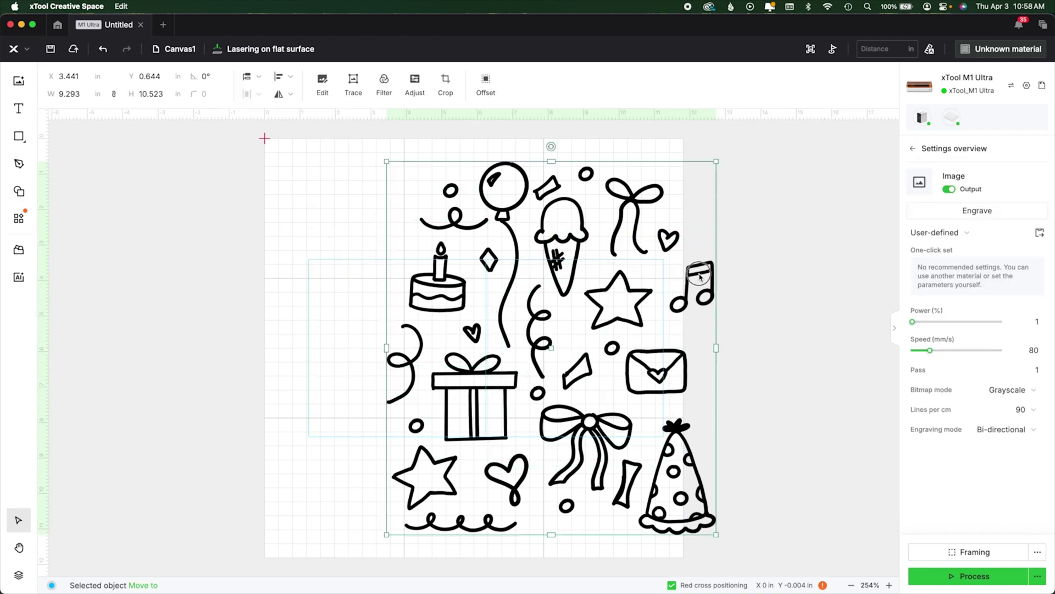
left_click_drag(701, 277, 870, 276)
mouse_move(494, 249)
left_mouse_down()
mouse_move(521, 295)
mouse_move(506, 295)
left_mouse_up()
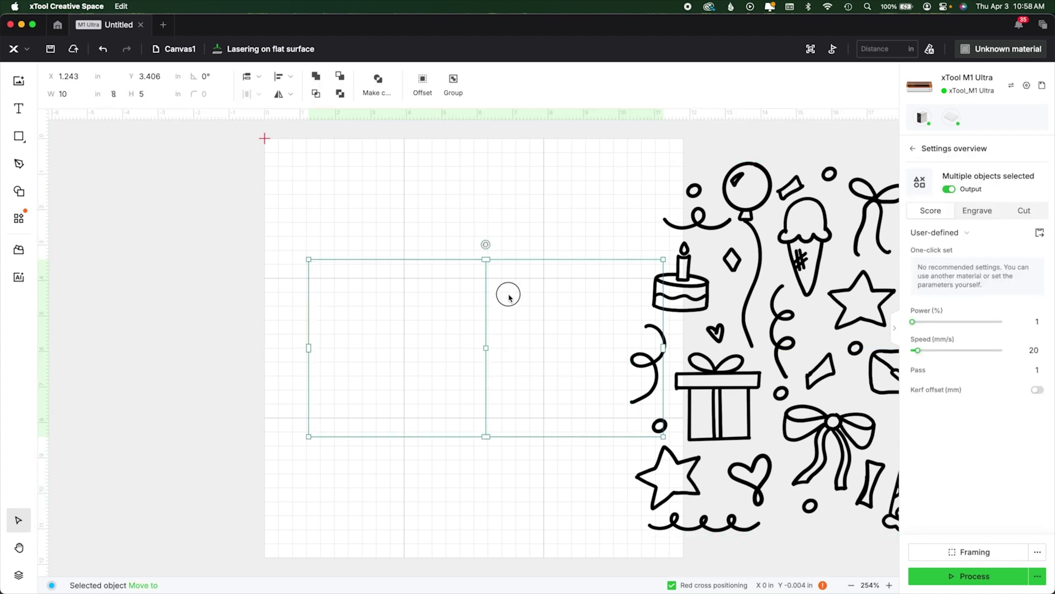
left_click(279, 75)
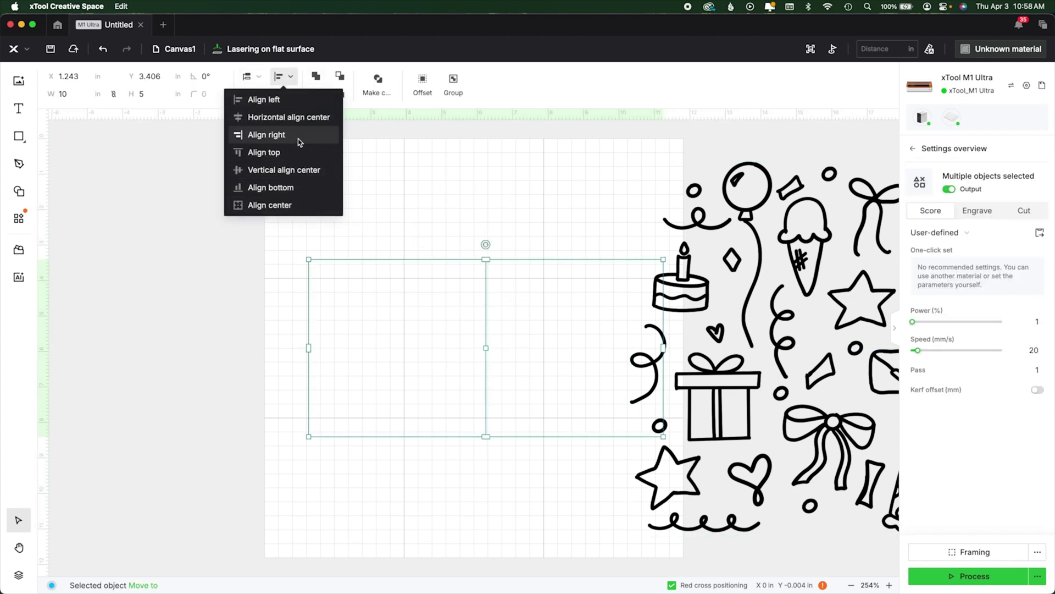
left_click(422, 177)
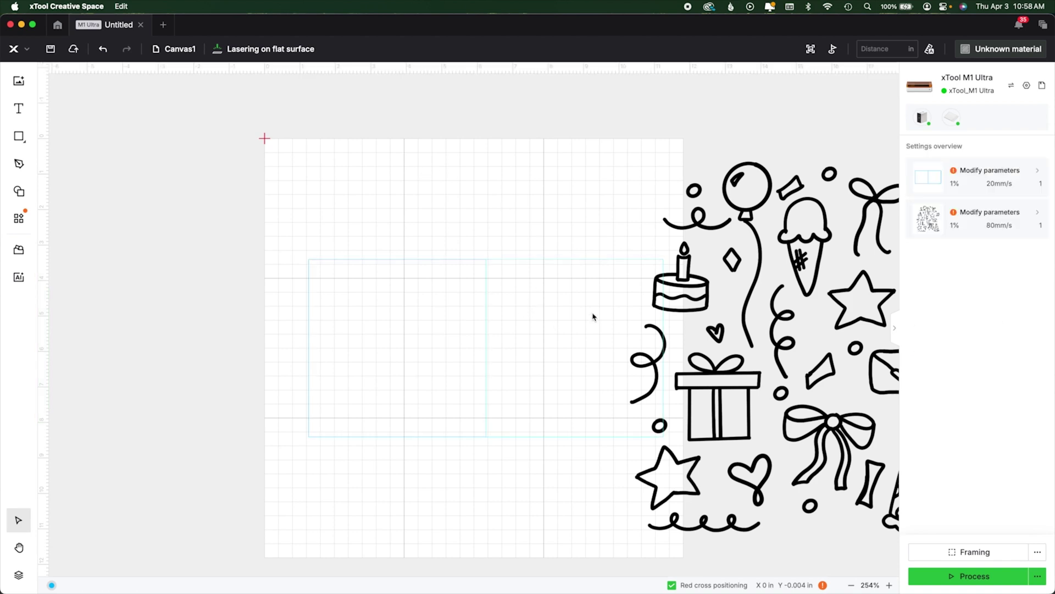
key("super+minus")
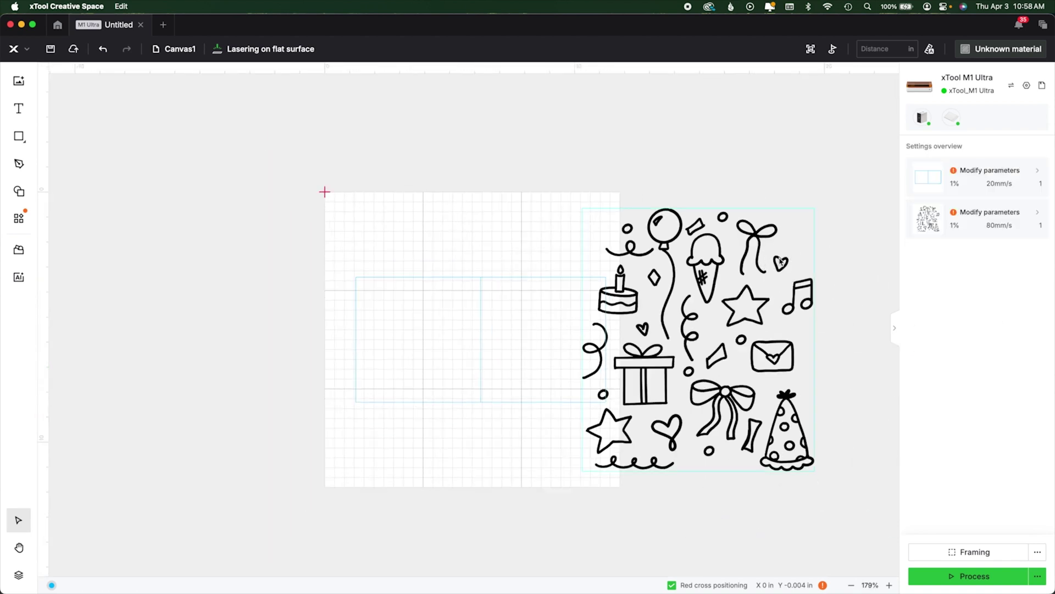
left_click(811, 471)
left_click_drag(811, 471, 619, 386)
key("super+plus")
key("super+plus")
key("super+plus")
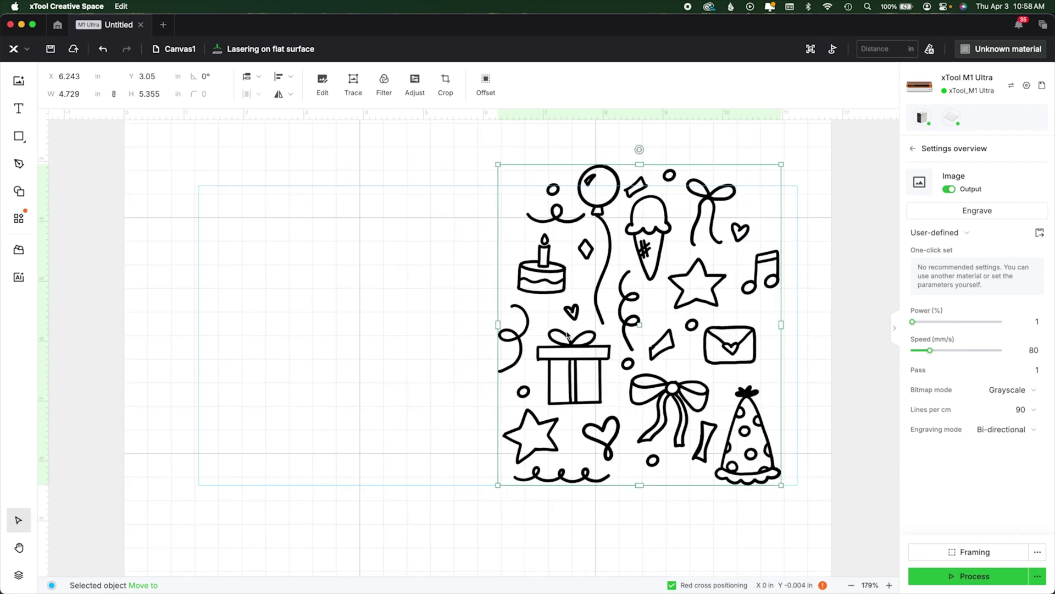
left_click_drag(818, 145, 819, 168)
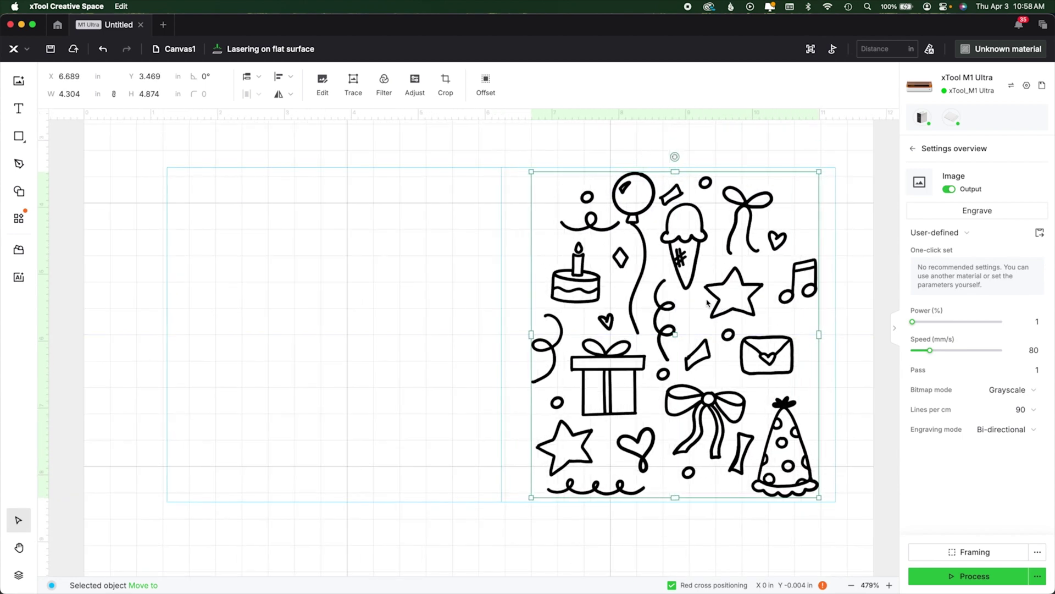
Lock the 10 × 5 in card rectangle in the layers list.
left_click(502, 269)
left_click_drag(502, 269, 500, 267)
key("super+z")
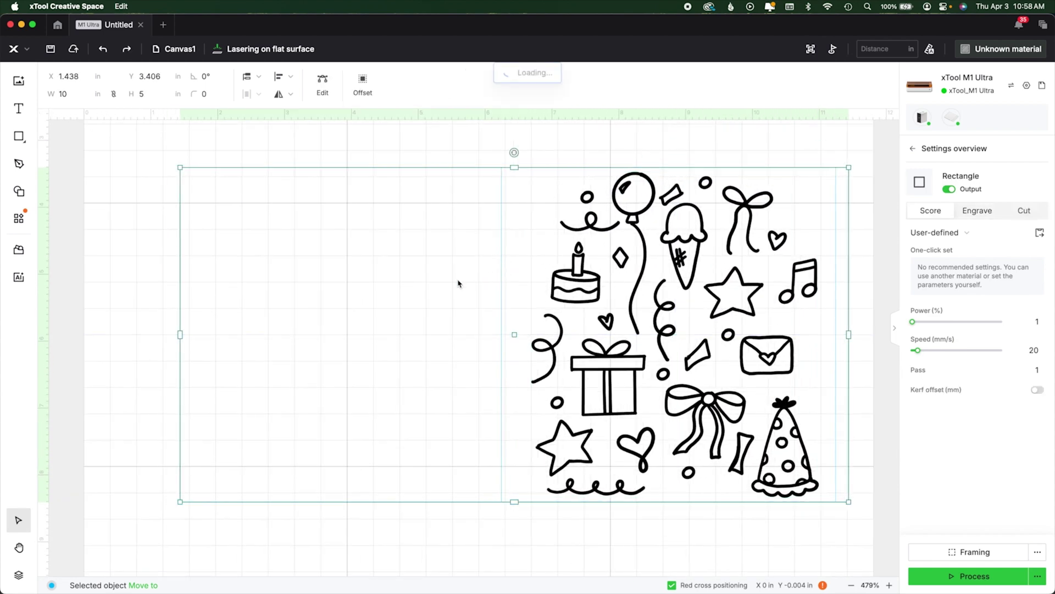
left_click(18, 575)
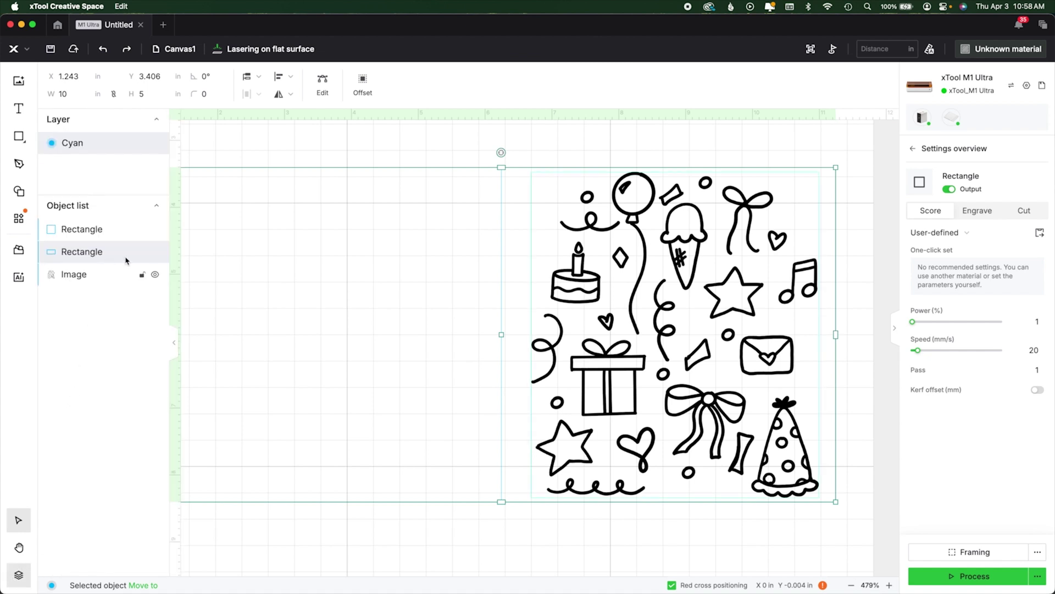
left_click(141, 252)
Centre the doodle within the 5 × 5 in square.
left_click_drag(585, 132, 668, 332)
left_click(290, 77)
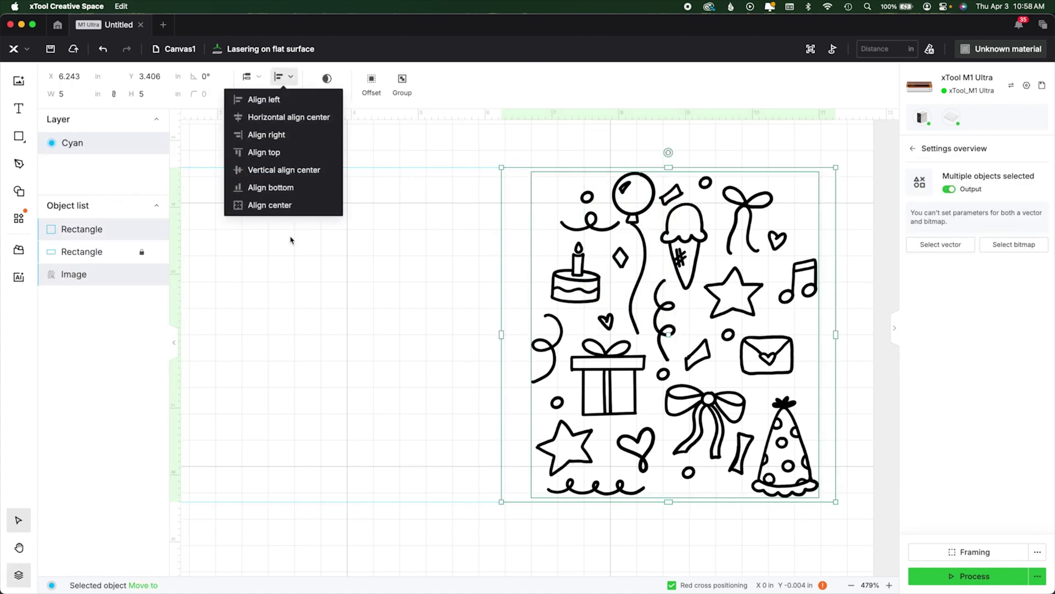
left_click(262, 206)
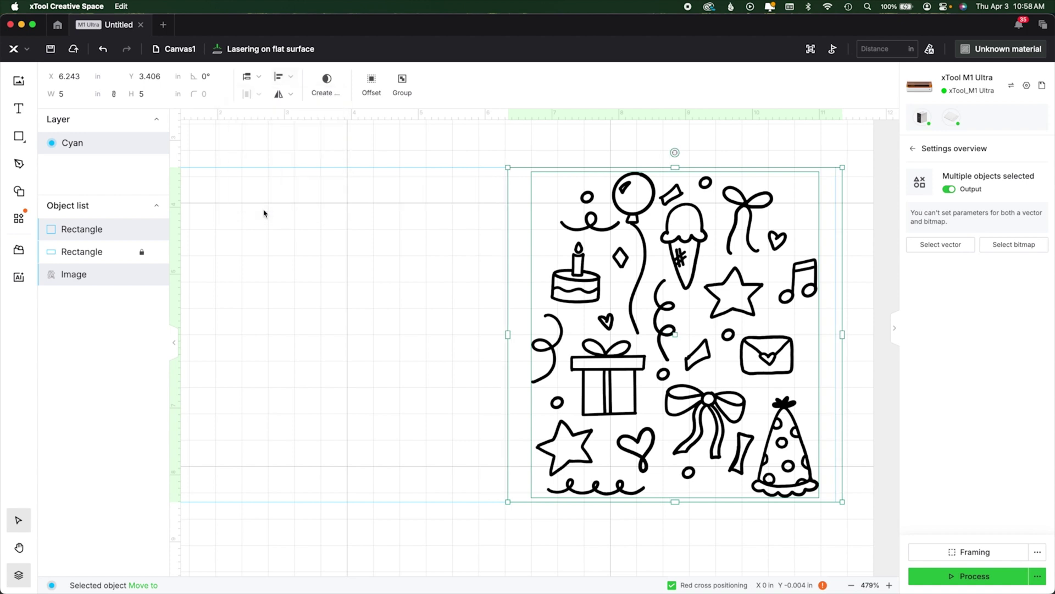
left_click(873, 265)
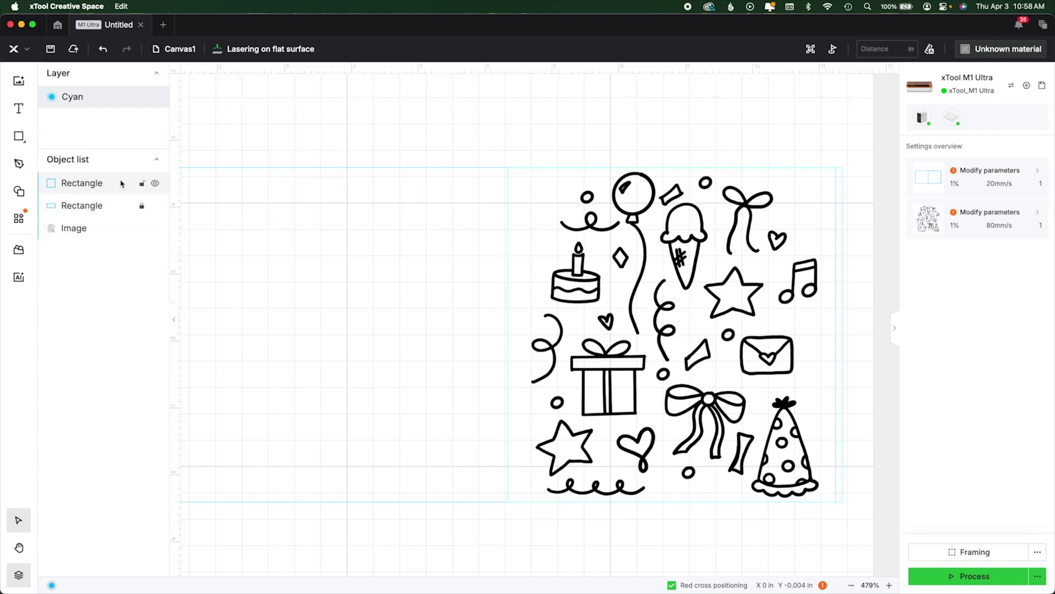
Select the doodle and change the processing mode from flat-surface lasering to Hot foil pen.
left_click(74, 228)
left_click(228, 49)
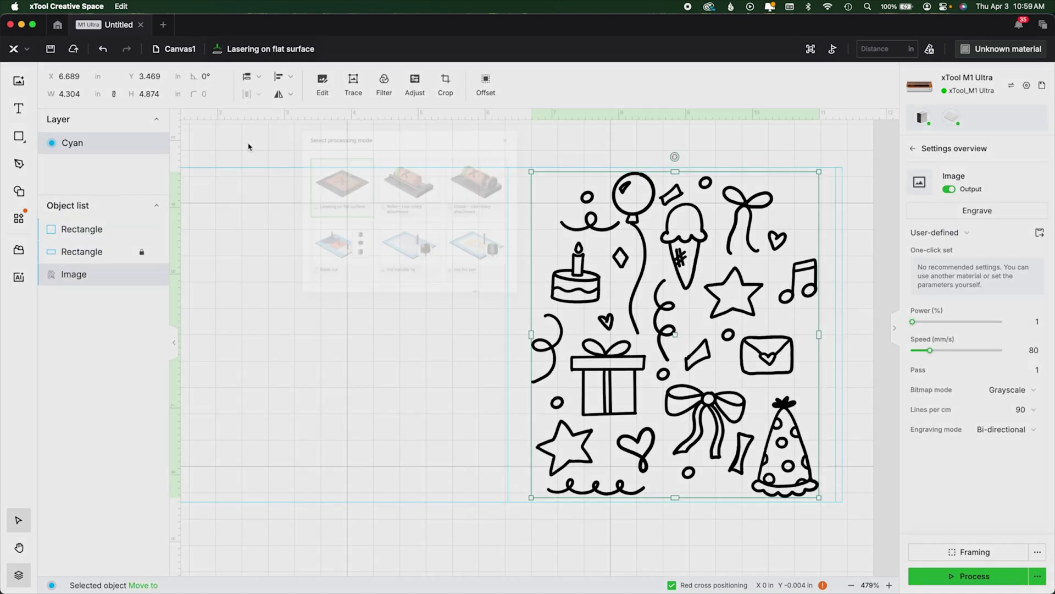
left_click(653, 389)
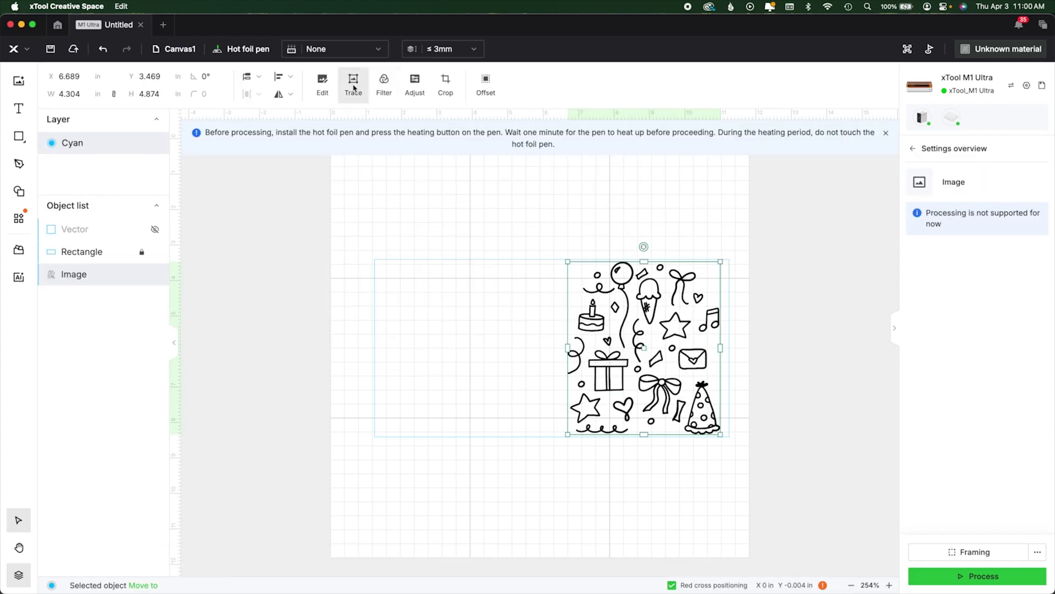
left_click(353, 84)
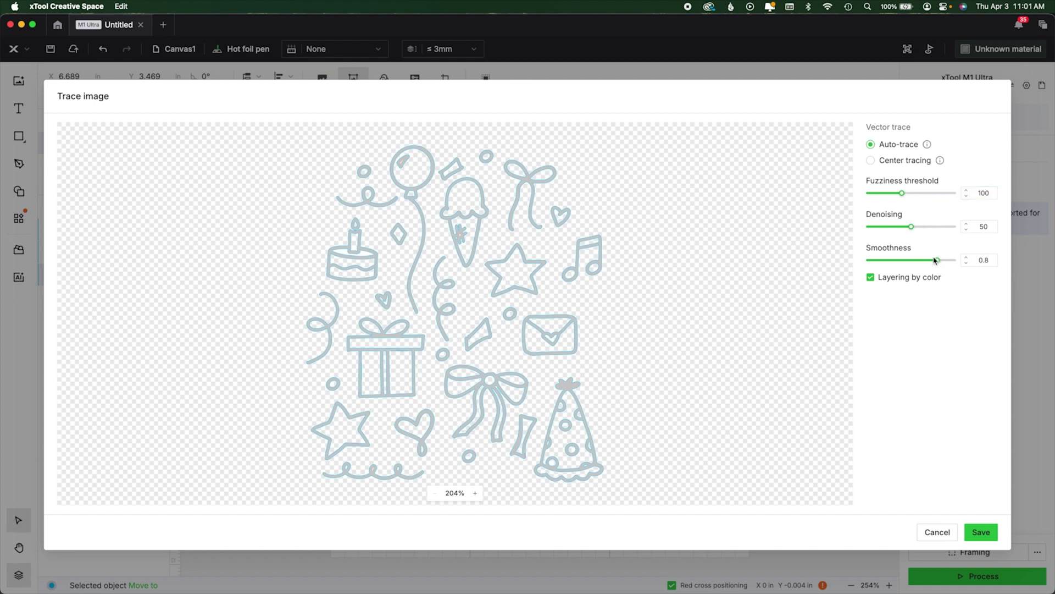
Keep the Auto-trace settings and save the traced vector doodle.
left_click(982, 533)
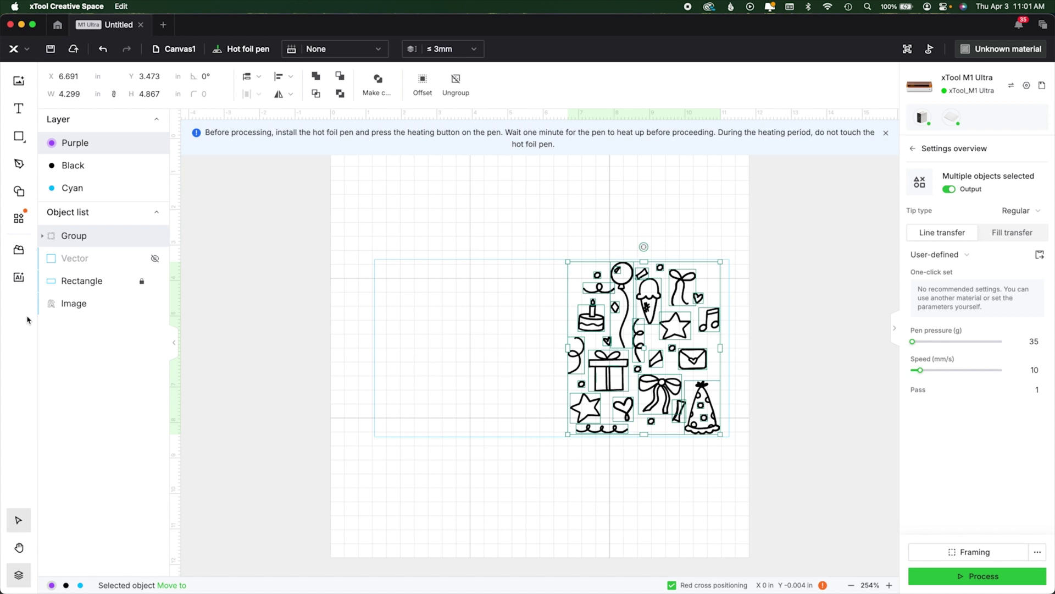
Rename the doodle image to 'PNG' and give the traced group a new name.
double_click(71, 303)
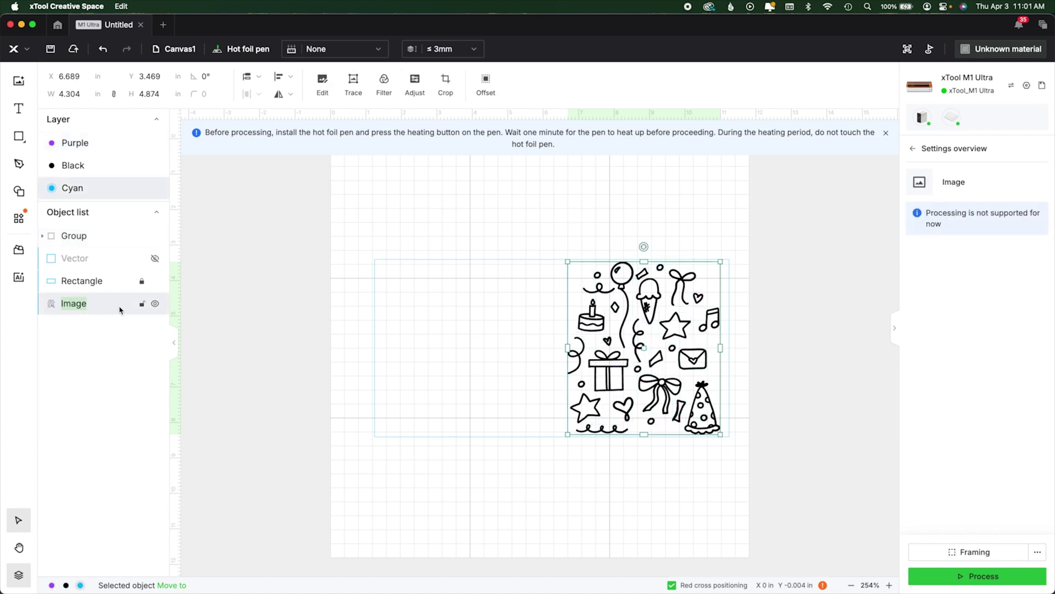
type("PNG Doodle")
left_click(73, 236)
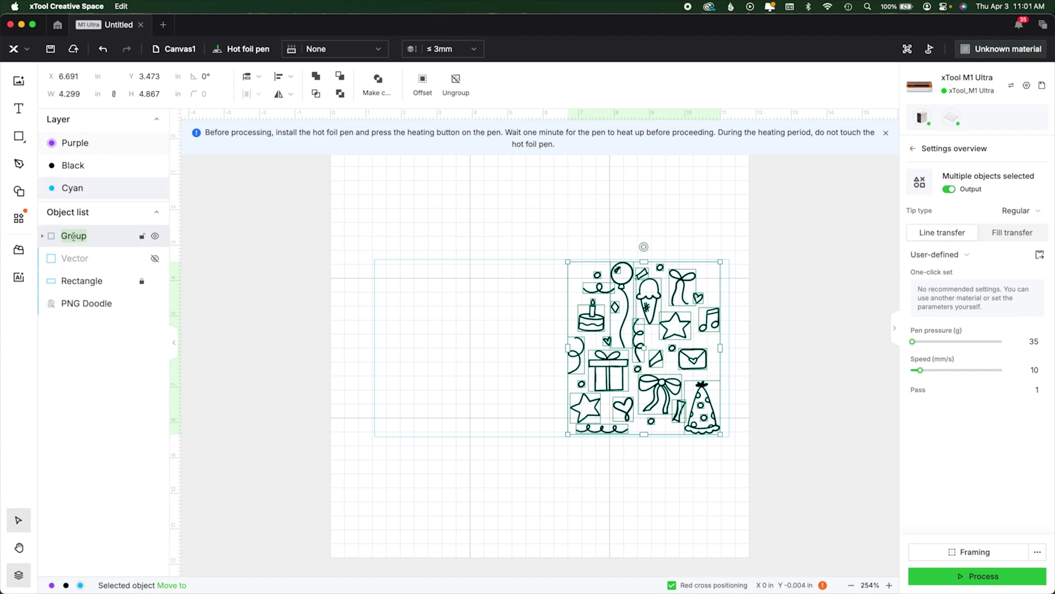
left_click(73, 236)
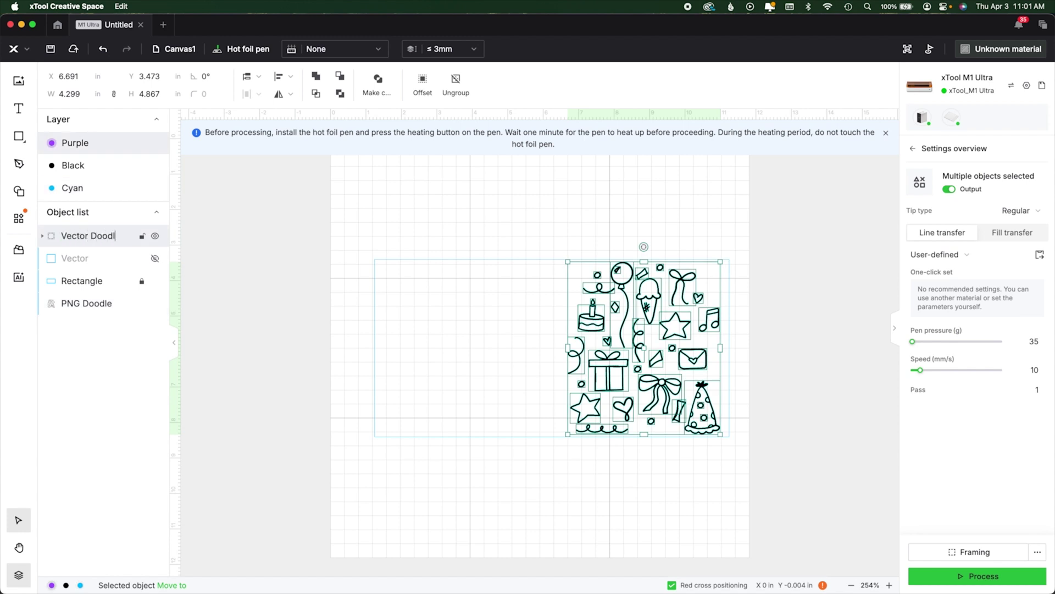
key("Escape")
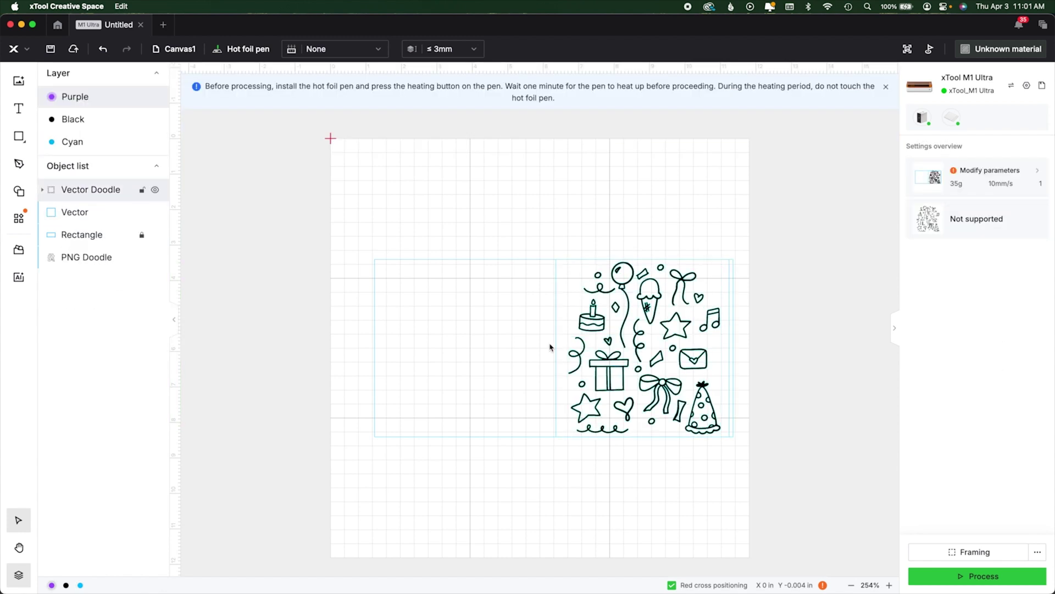
Check the square and traced doodle, hide the PNG doodle, and select the vector doodle's pieces.
left_click(559, 348)
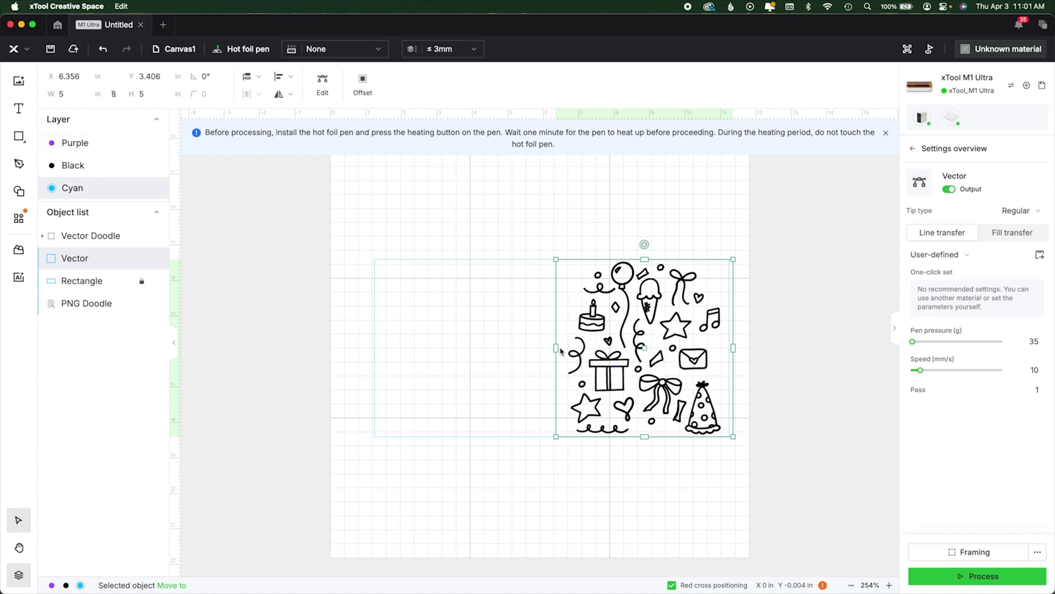
left_click(579, 355)
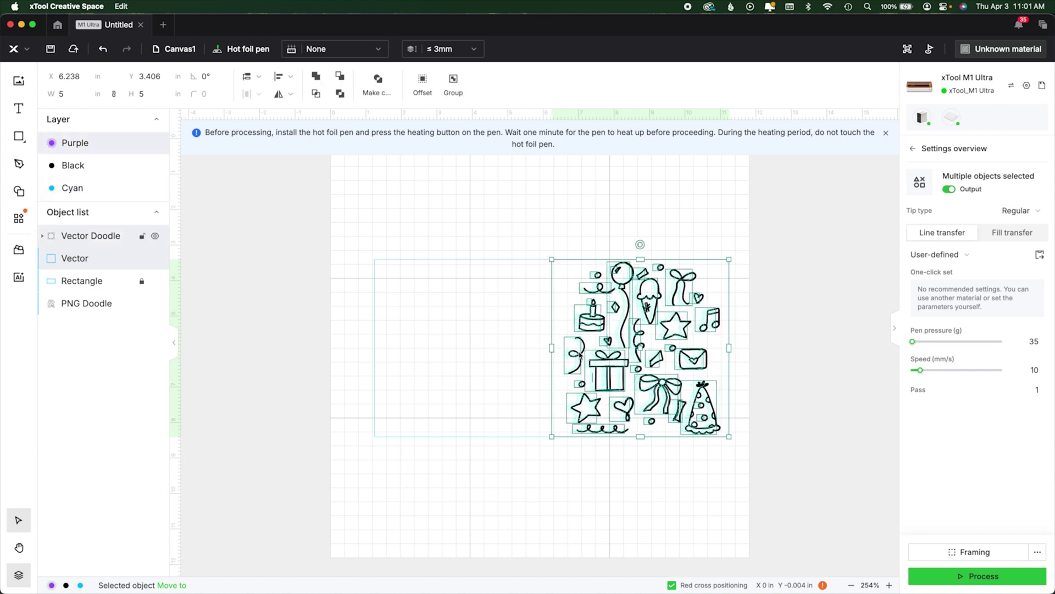
left_click(804, 287)
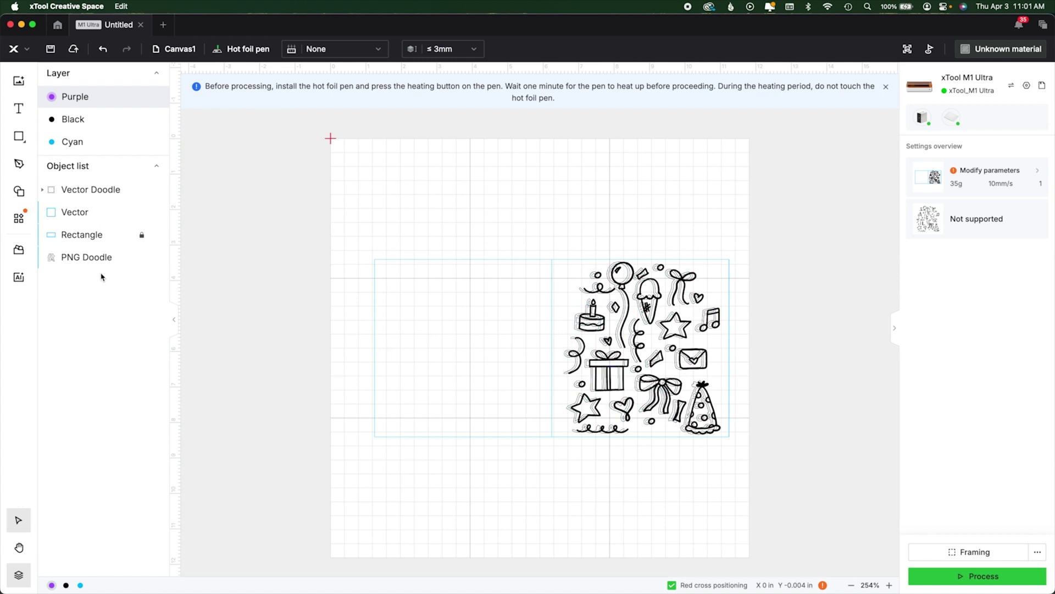
left_click(155, 257)
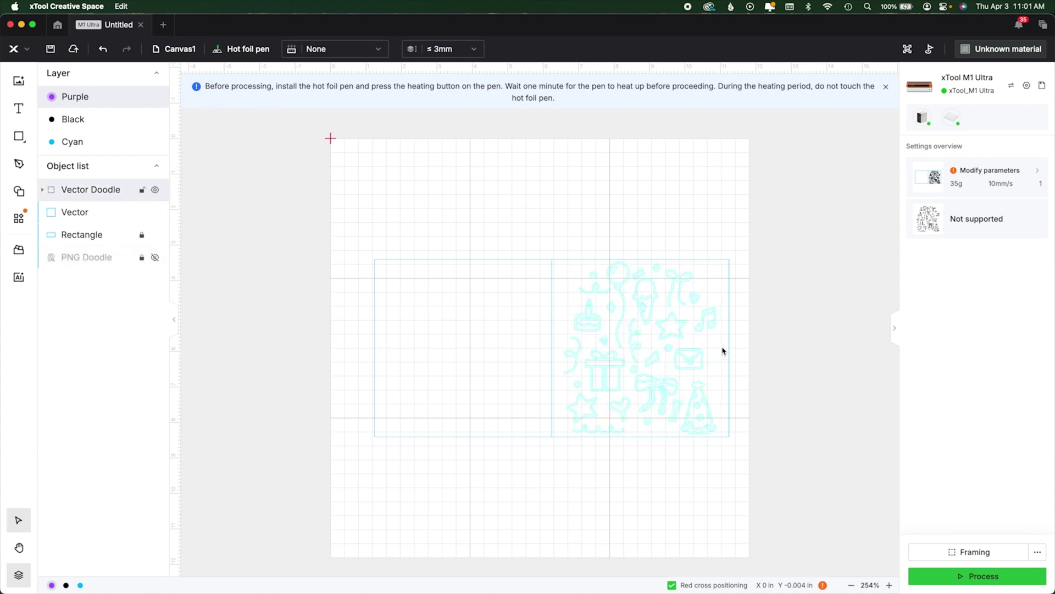
left_click(99, 189)
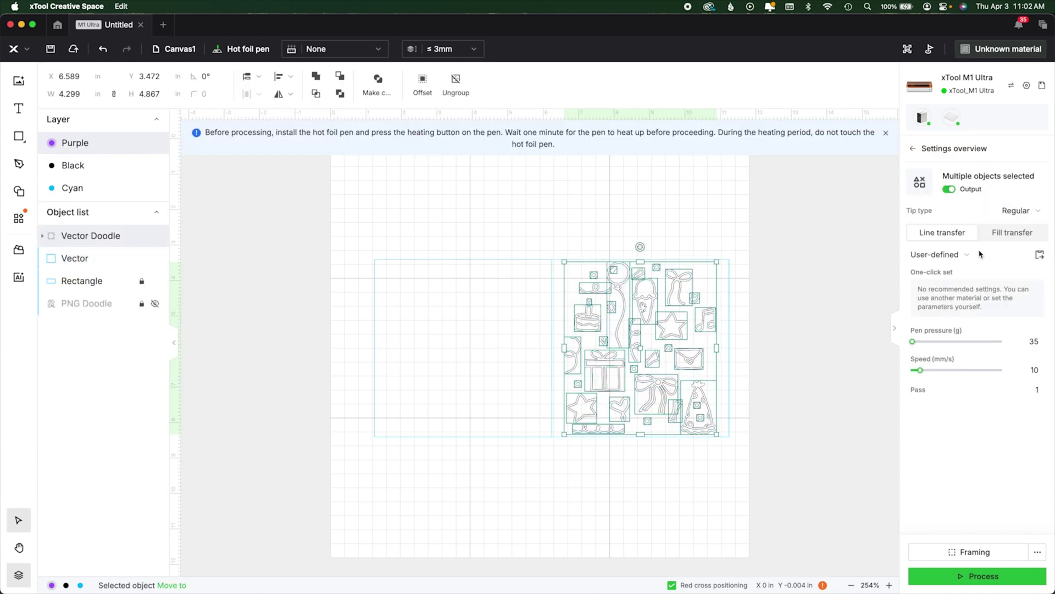
left_click(1021, 213)
Give the doodle a bold tip and Fill transfer processing.
left_click(975, 230)
left_click(1017, 239)
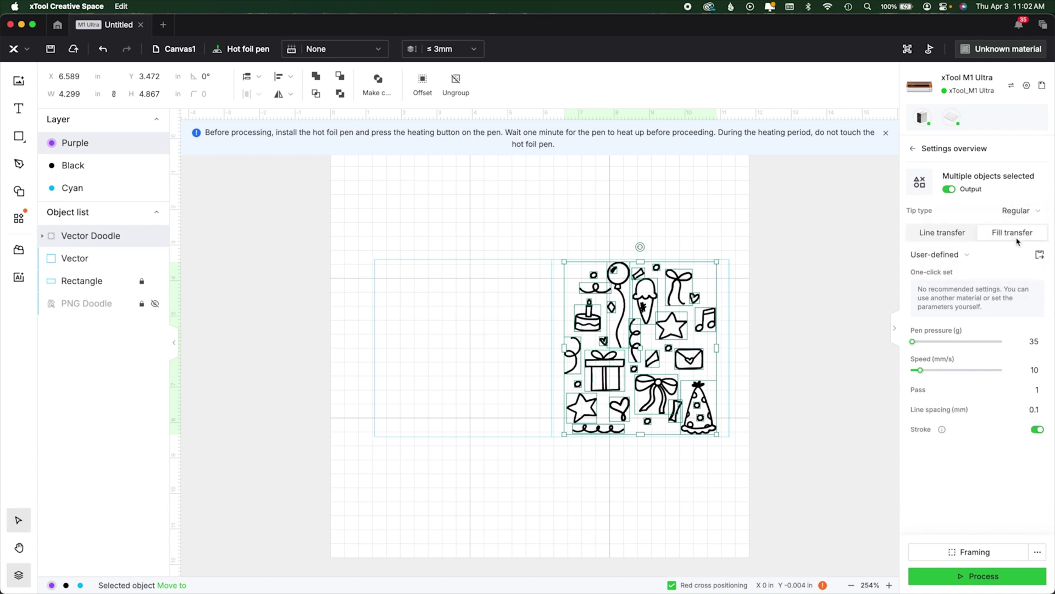
left_click(800, 370)
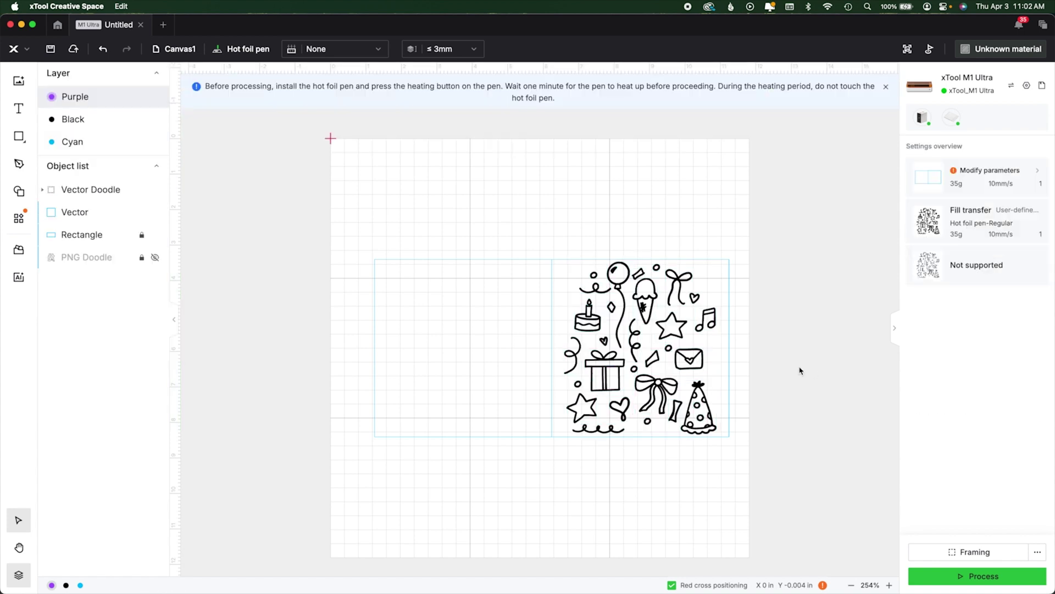
Delete the stray Vector object and select the card Rectangle.
left_click(74, 212)
key("Delete")
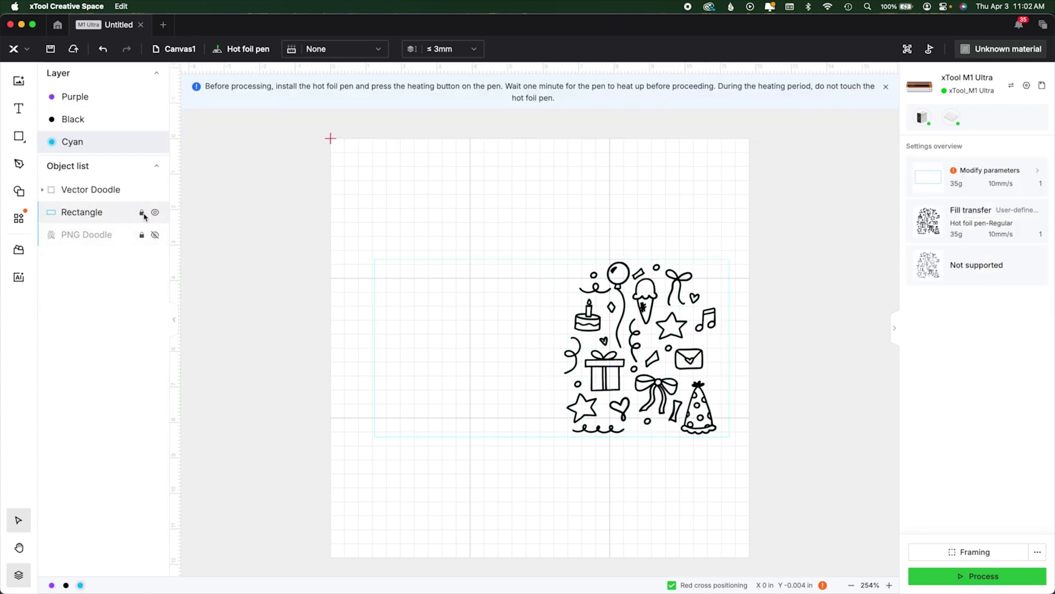
left_click(77, 211)
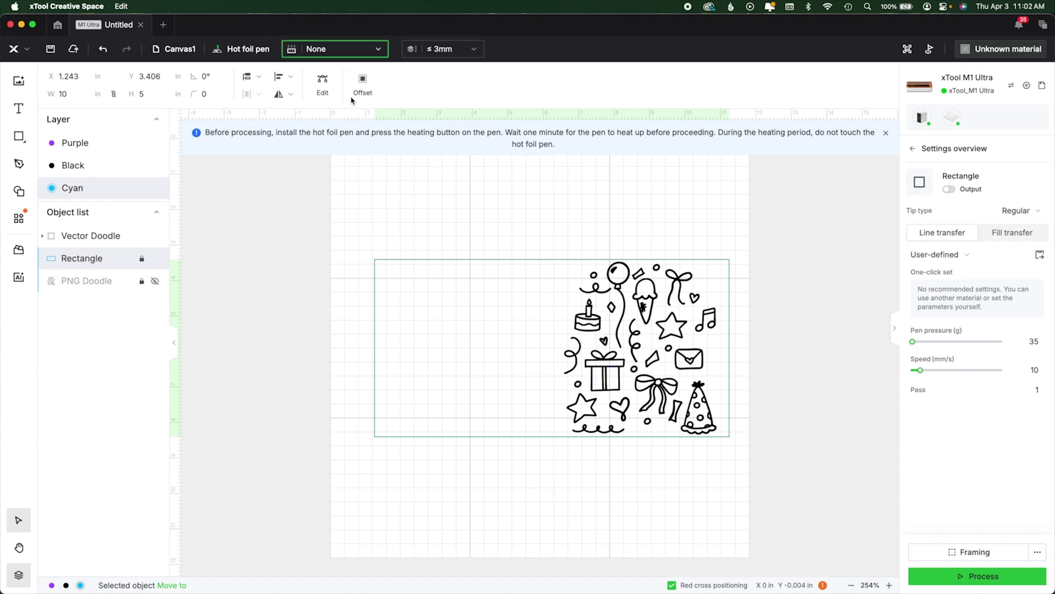
left_click(335, 49)
Use the Electrostatic mat with A4 Colored Cardboard as the material.
left_click(323, 91)
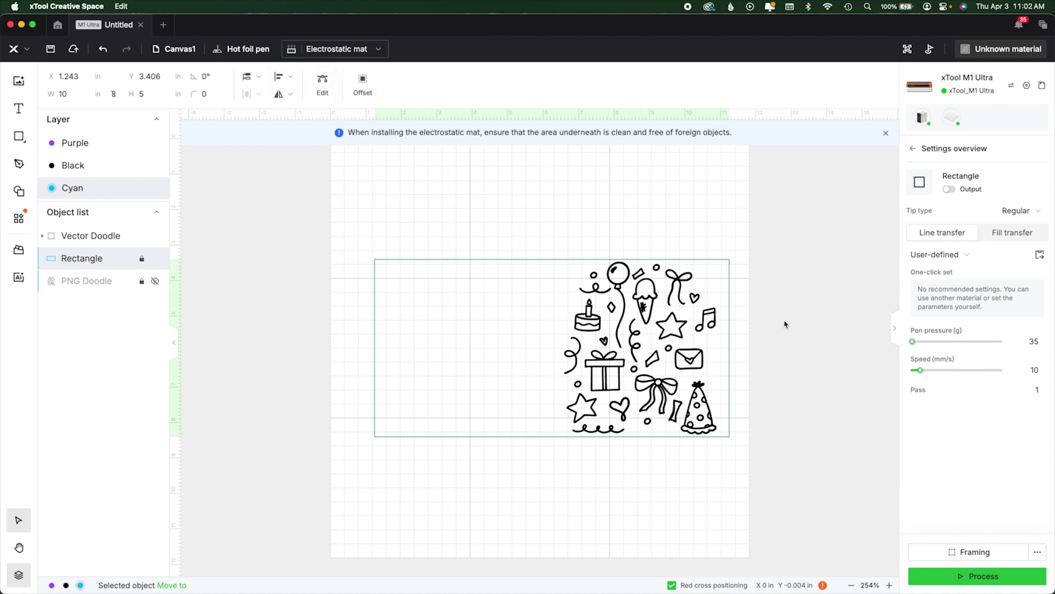
left_click(1039, 341)
left_click(1001, 49)
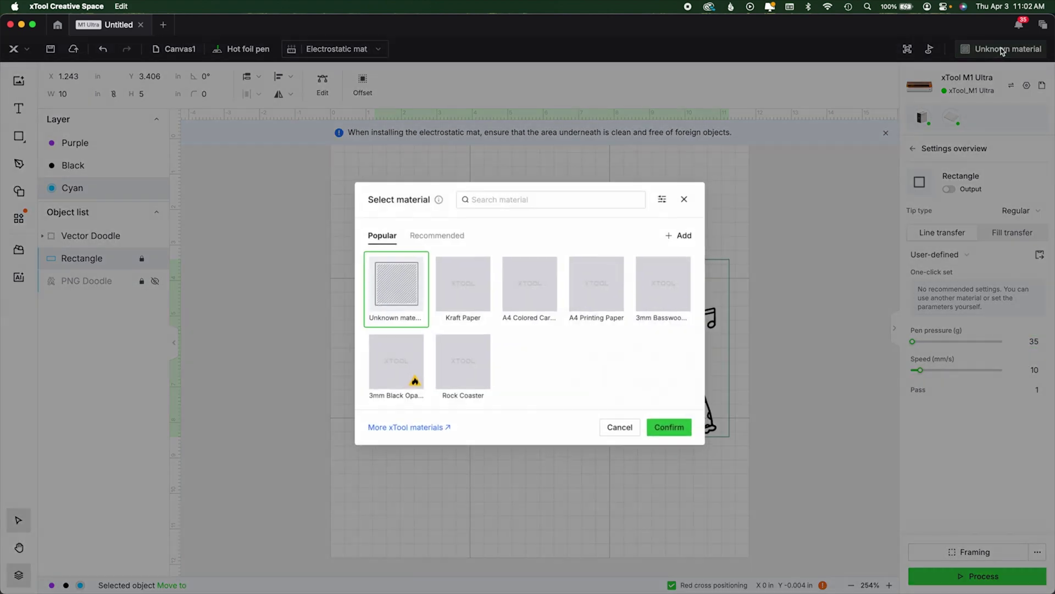
left_click(527, 285)
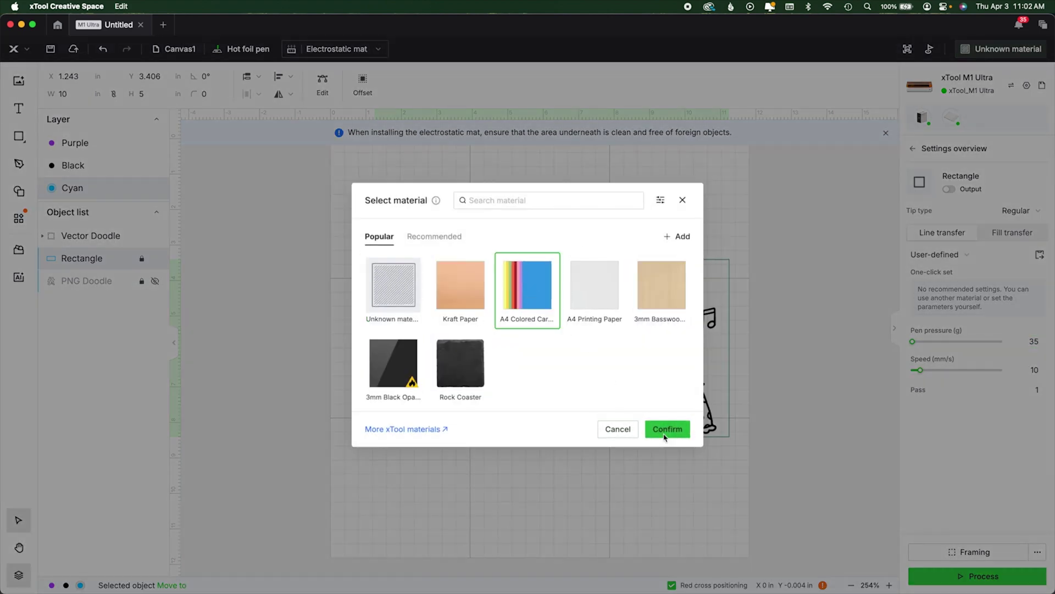
left_click(667, 429)
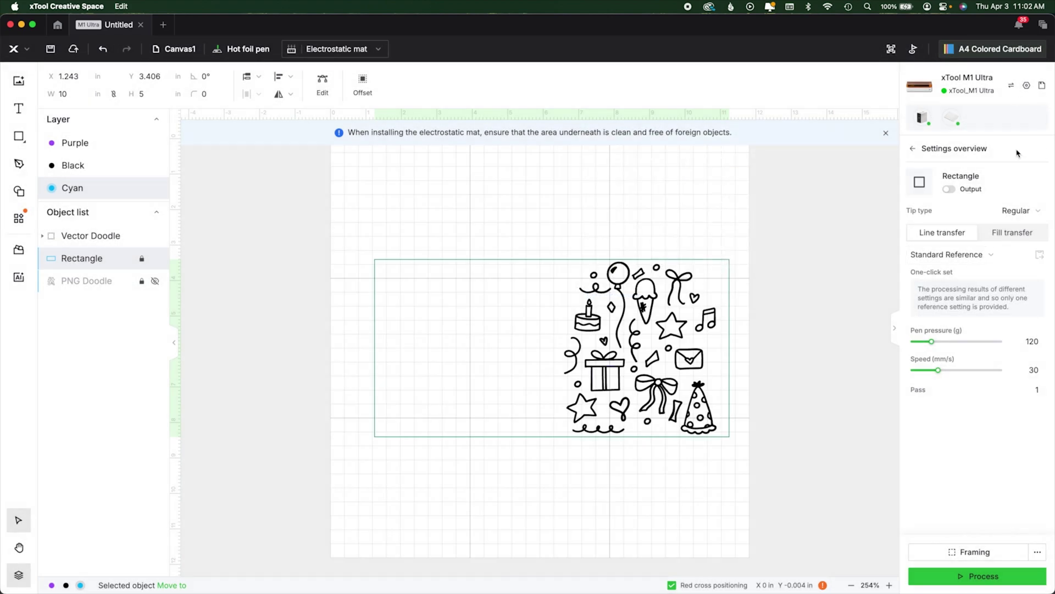
Try a regular-tip fill transfer on the card rectangle, then undo it.
left_click(1021, 211)
left_click(1023, 244)
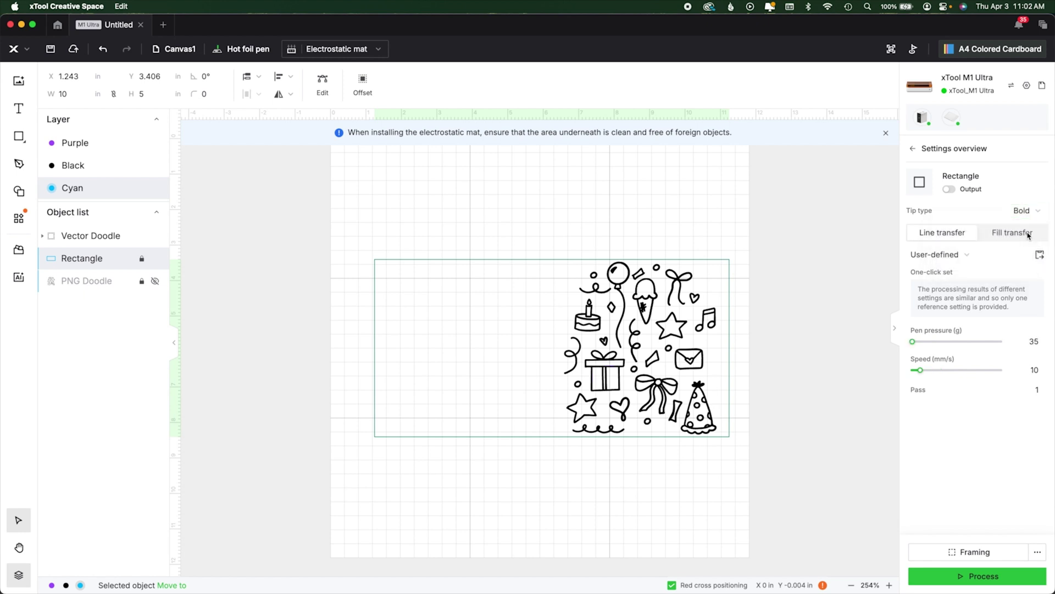
left_click(1028, 233)
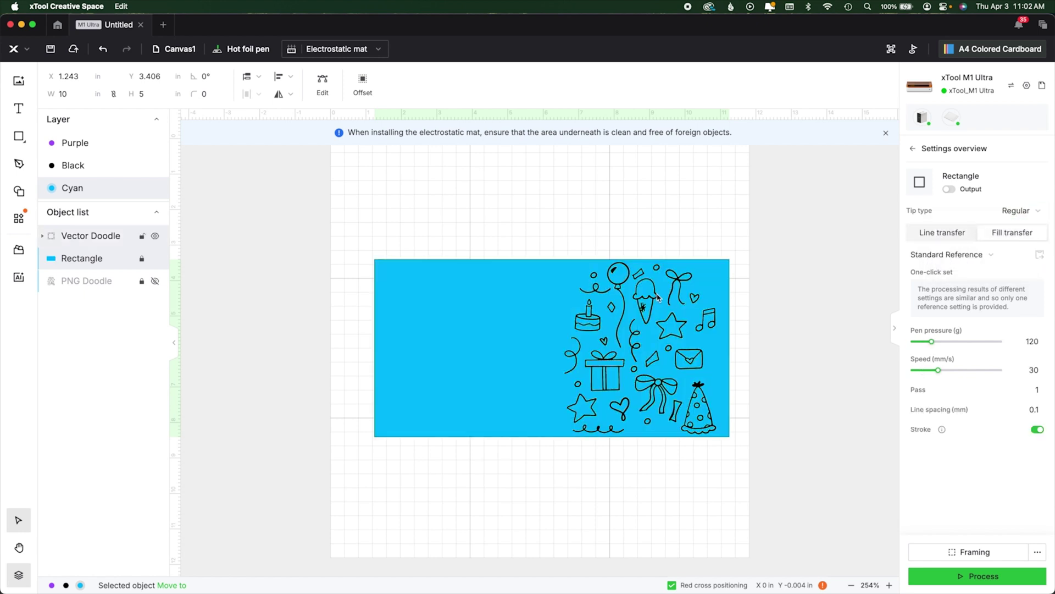
key("super+z")
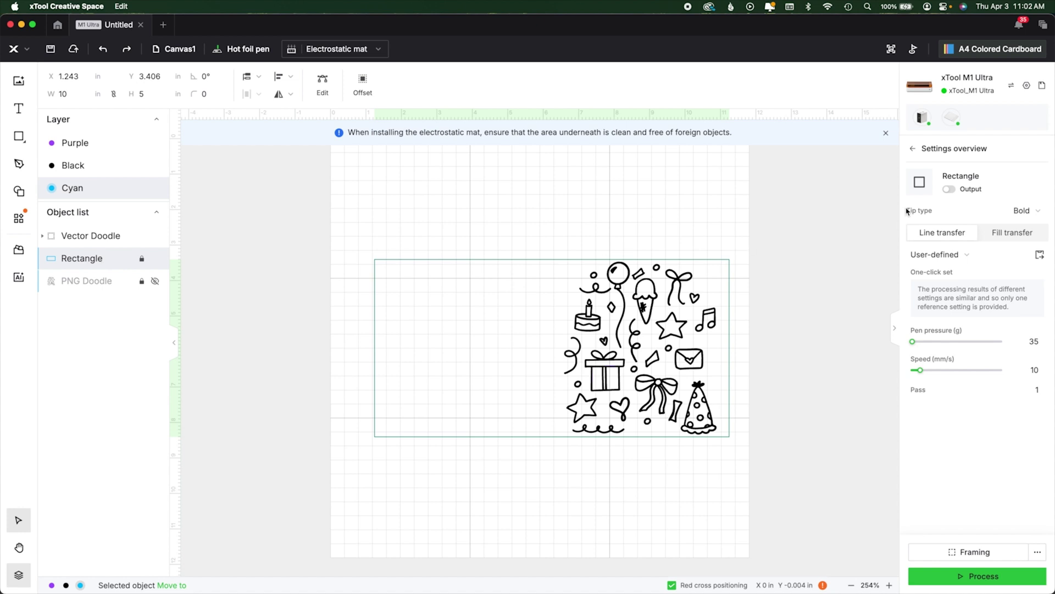
Set the Vector Doodle's fill transfer to the Bold tip at 42 g pen pressure.
left_click(104, 235)
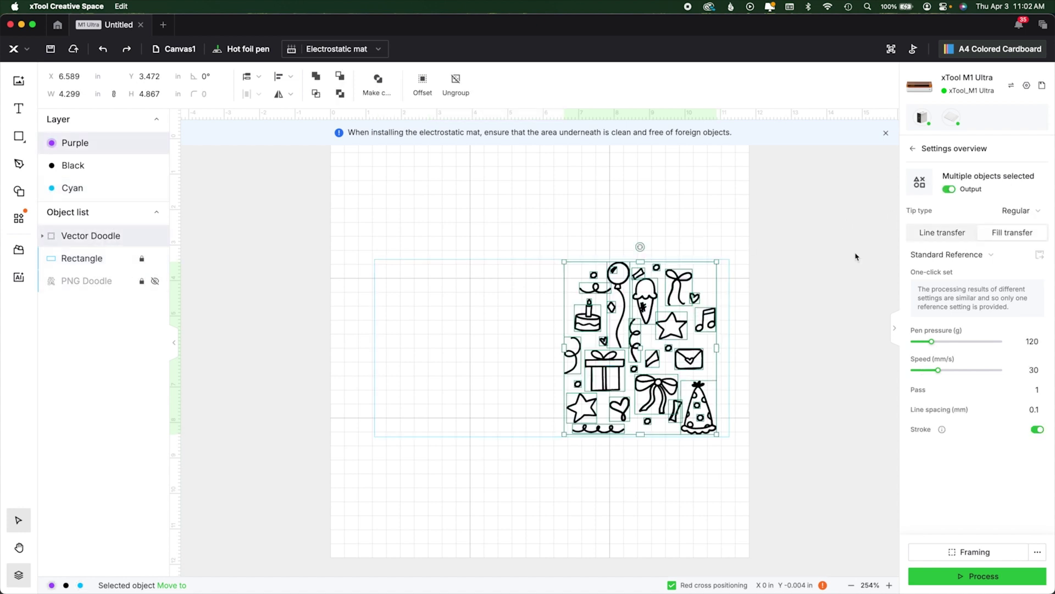
left_click(1037, 213)
left_click(951, 229)
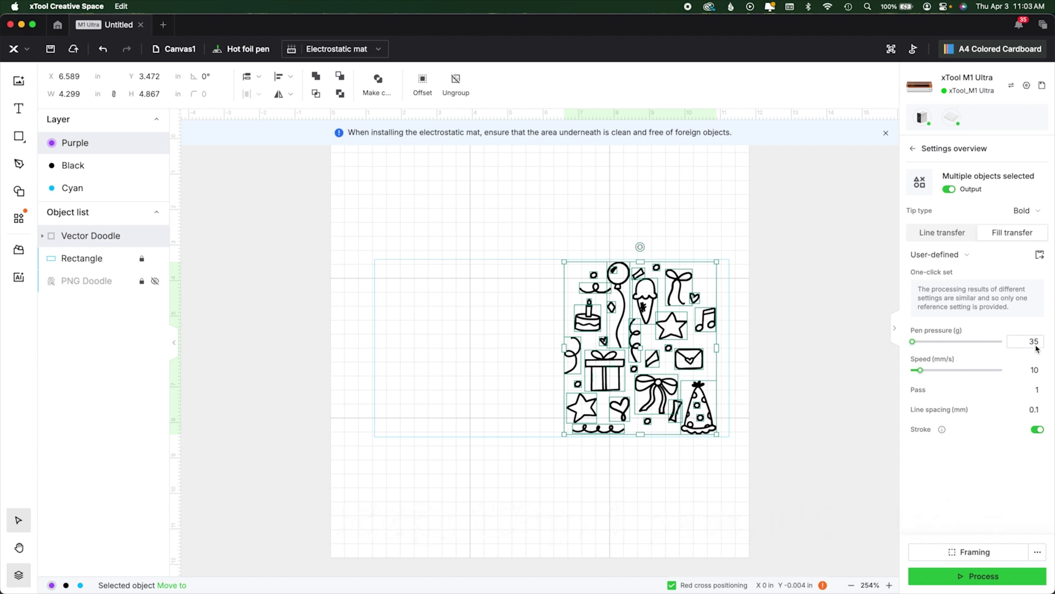
left_click(1036, 345)
double_click(1033, 341)
type("42")
left_click(809, 408)
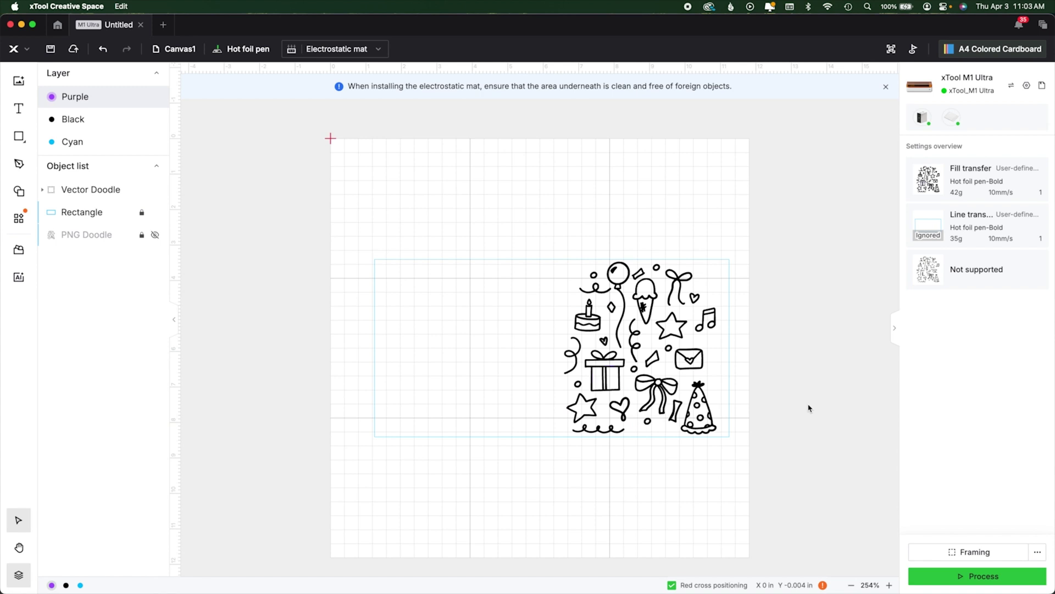
Mark a two-point rectangular processing area on the M1 Ultra.
left_click(913, 50)
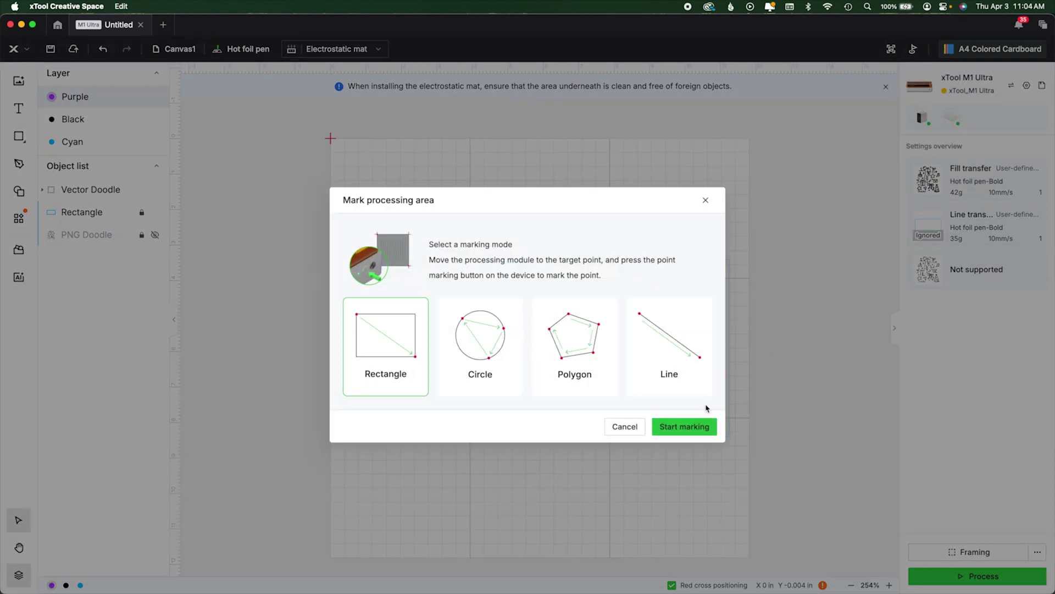
left_click(682, 426)
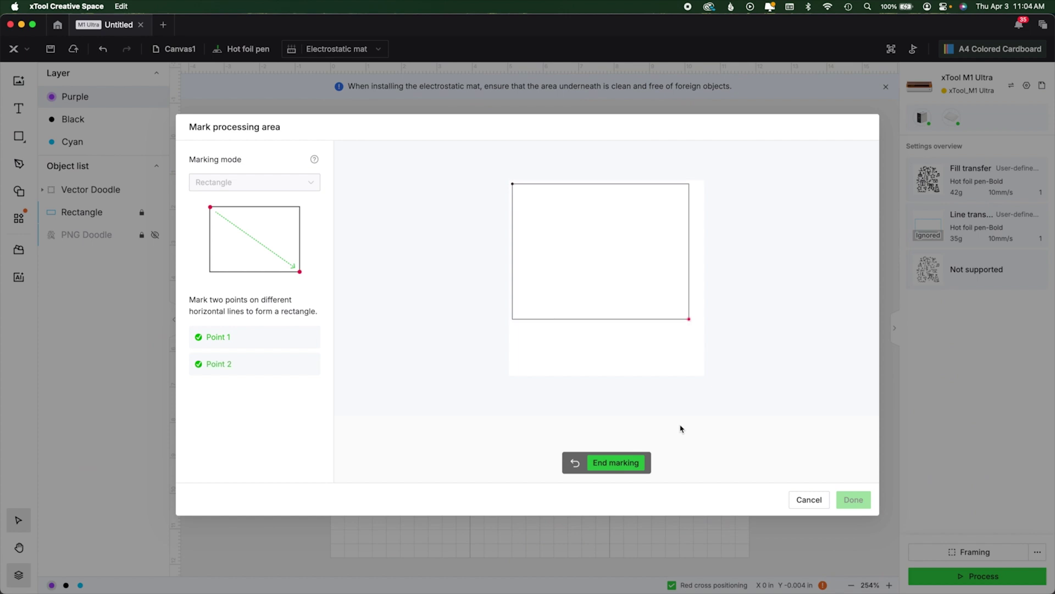
left_click(615, 464)
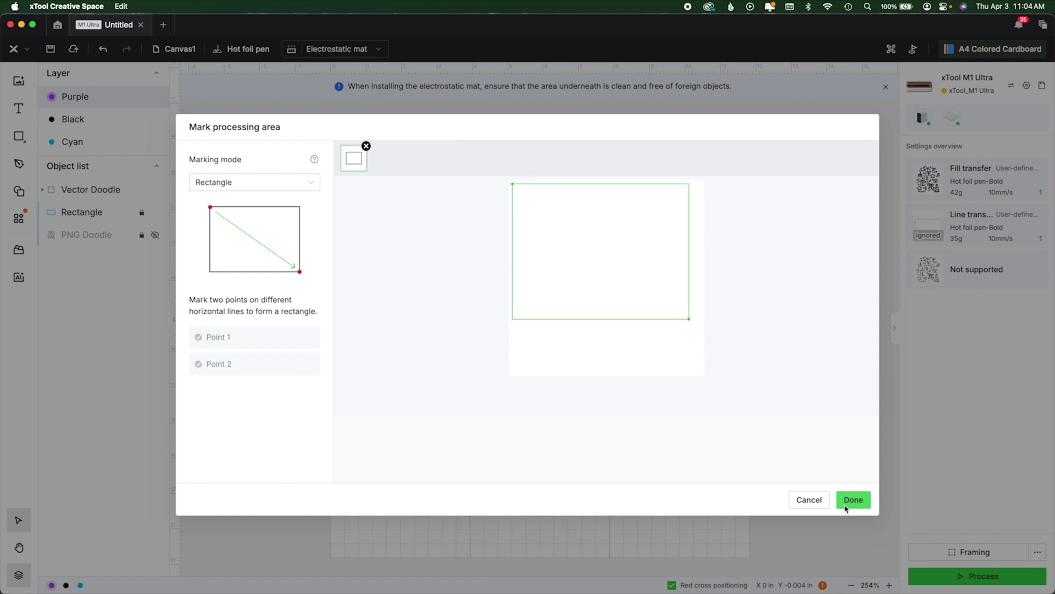
left_click(847, 500)
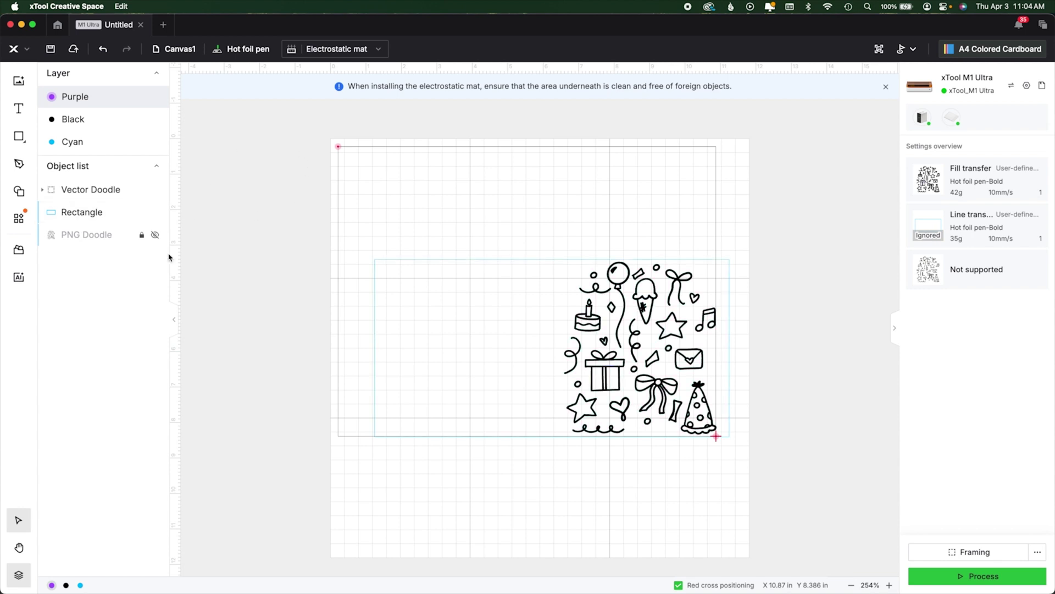
Move the card and doodle to the marked area's top-left and rotate them 180°.
mouse_move(285, 113)
left_mouse_down()
mouse_move(751, 314)
mouse_move(793, 465)
left_mouse_up()
left_click_drag(682, 398, 651, 294)
scroll(461, 413, "up", 1)
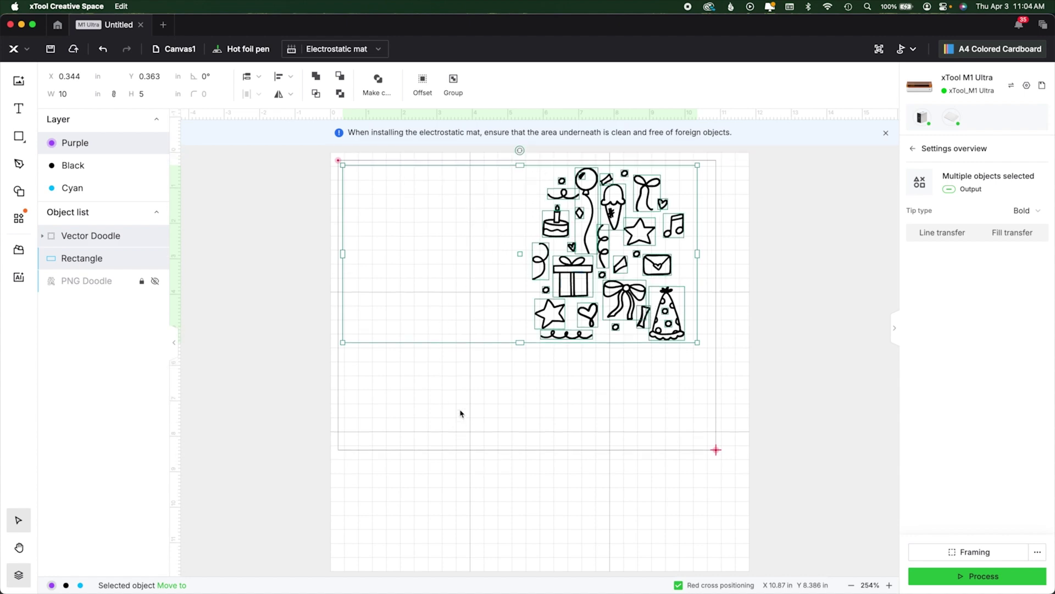
mouse_move(519, 151)
left_mouse_down()
mouse_move(636, 165)
mouse_move(608, 393)
mouse_move(520, 419)
left_mouse_up()
mouse_move(139, 263)
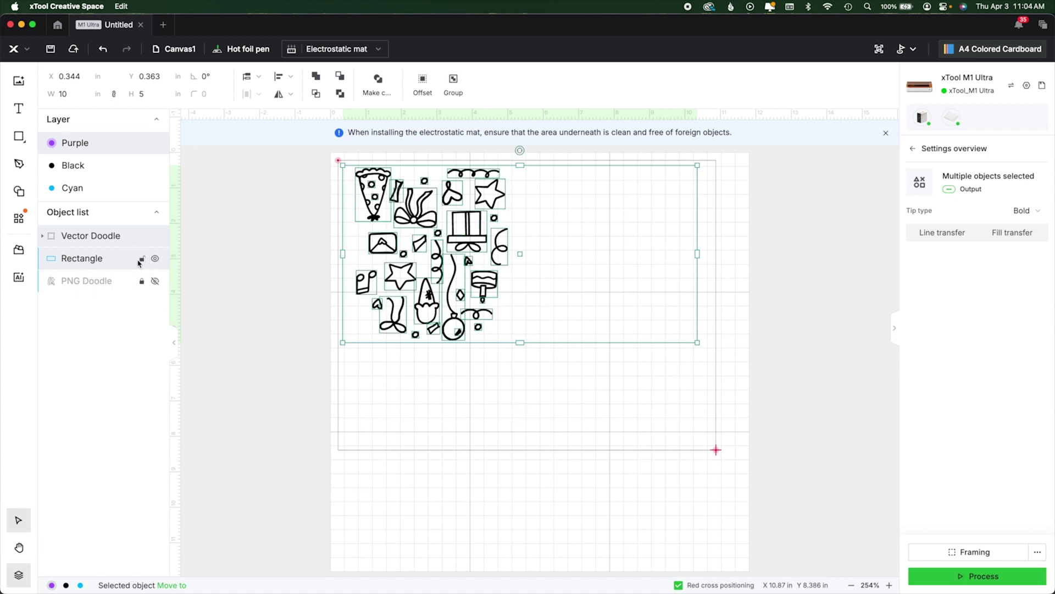
left_click(92, 264)
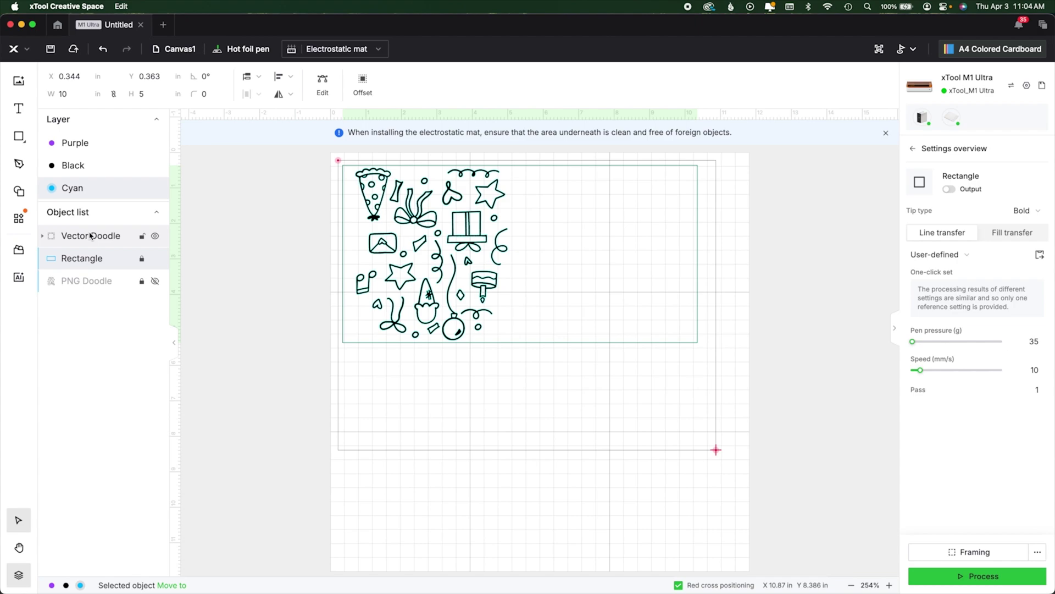
Set the Vector Doodle's pen pressure to 120 g and preview the job.
left_click(403, 267)
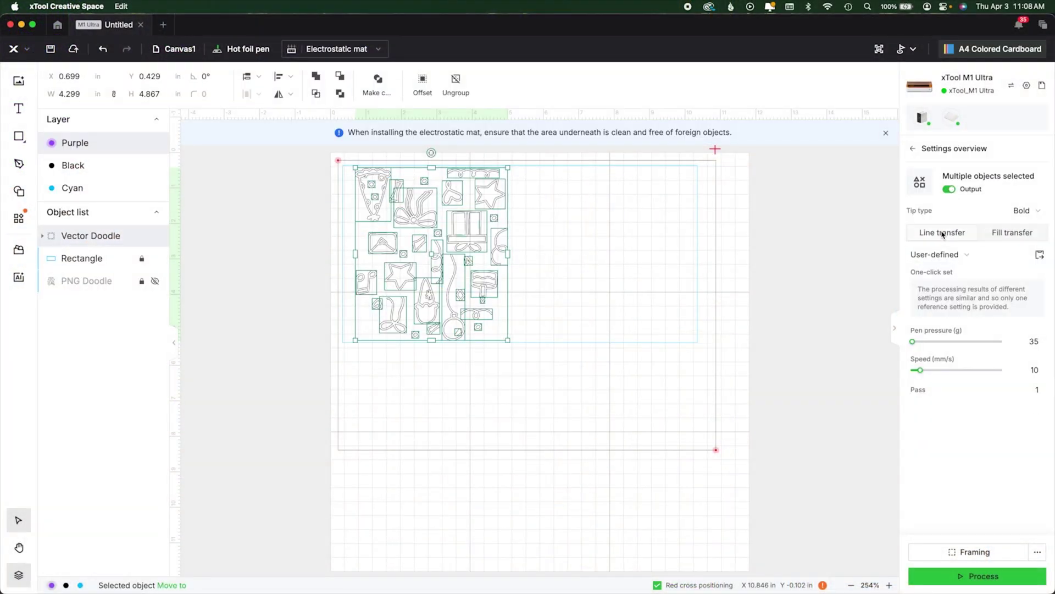
left_click(1029, 345)
key("Return")
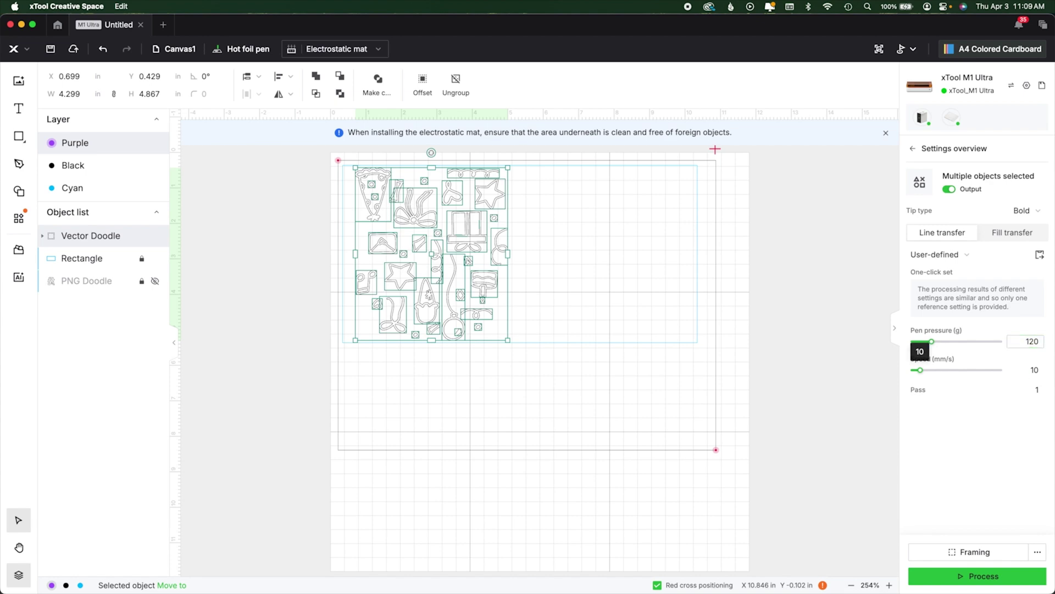
left_click(1026, 370)
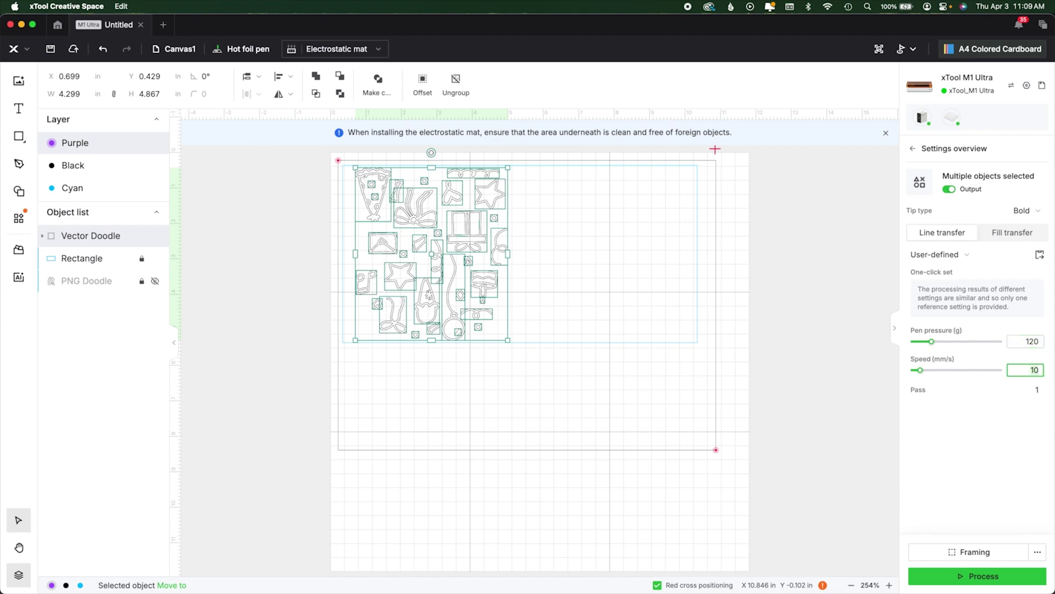
left_click(973, 575)
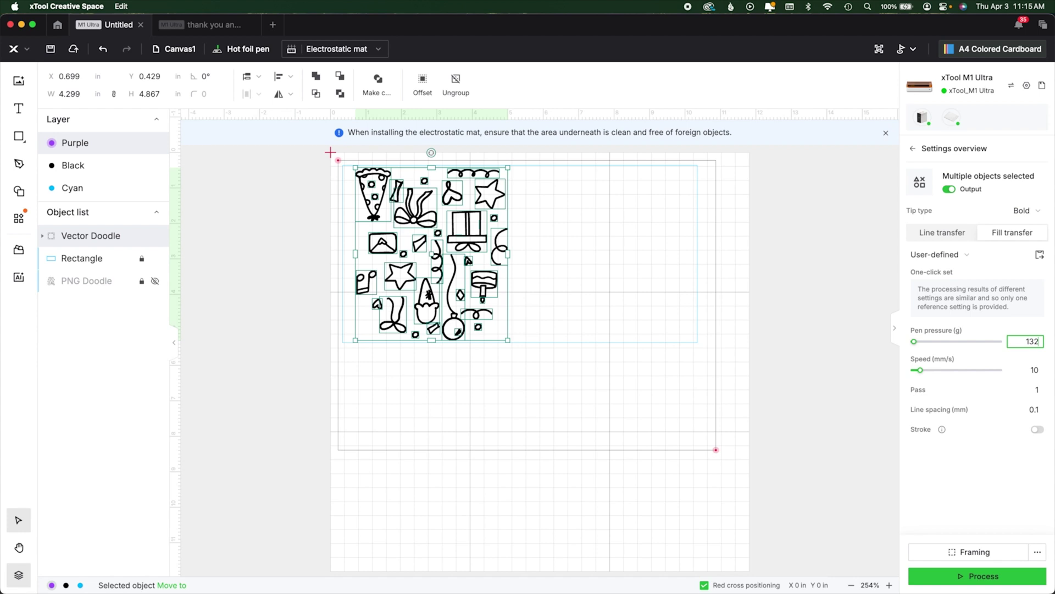
Raise the pen pressure to 132 g and preview the fill job, estimated 00:54:06.
key("Return")
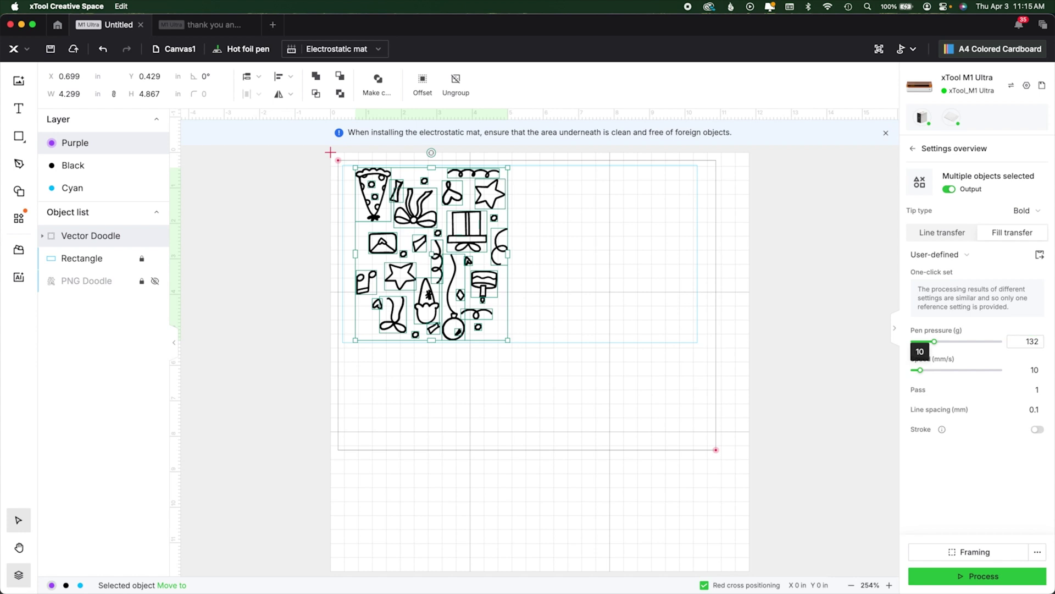
left_click(1025, 369)
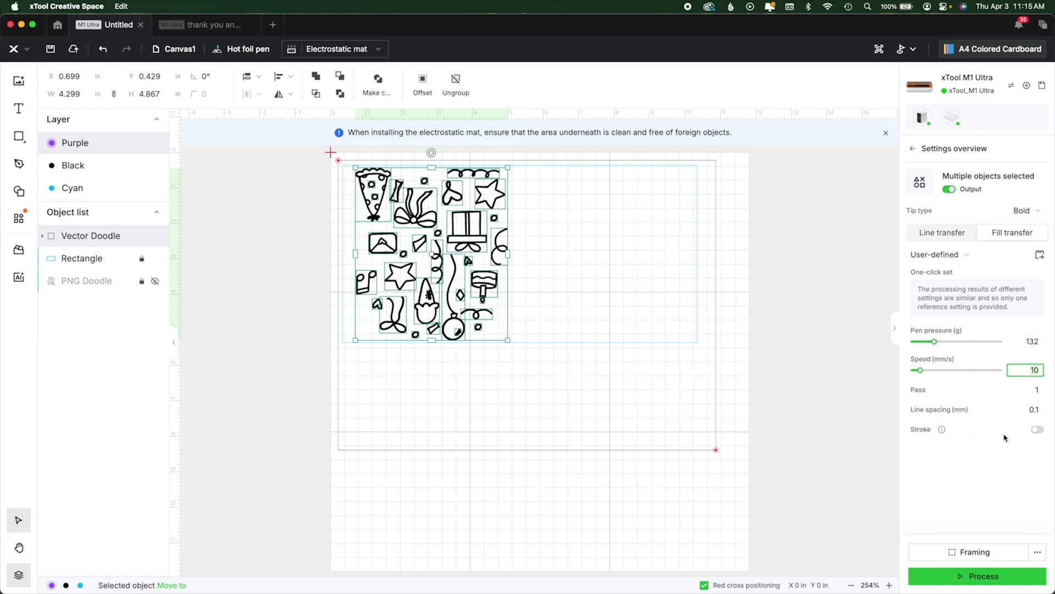
left_click(981, 577)
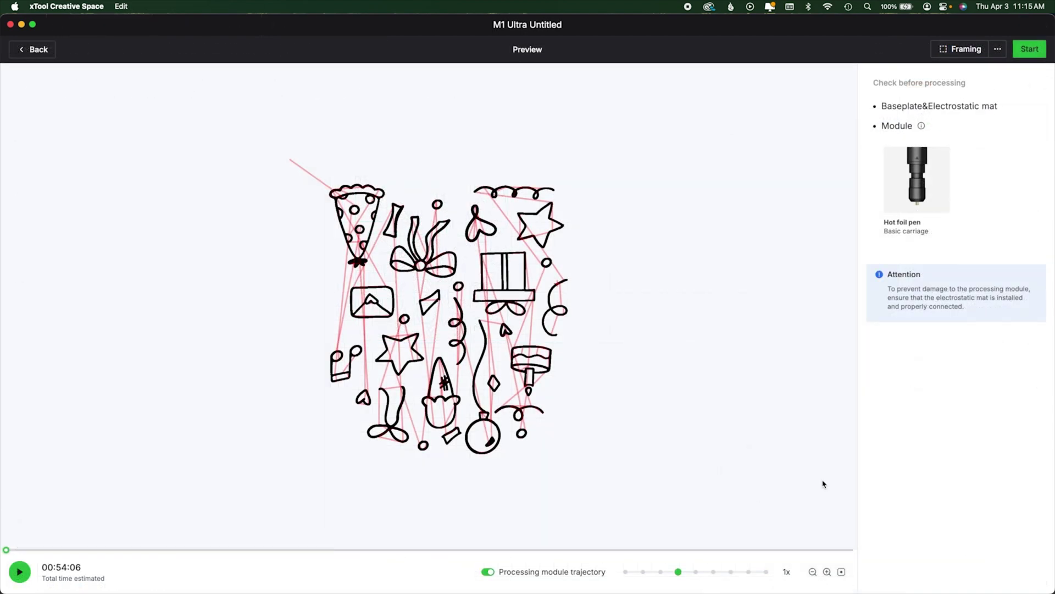
Run the hot-foil fill job, then paste a copy of the doodle drawing.
left_click(1030, 55)
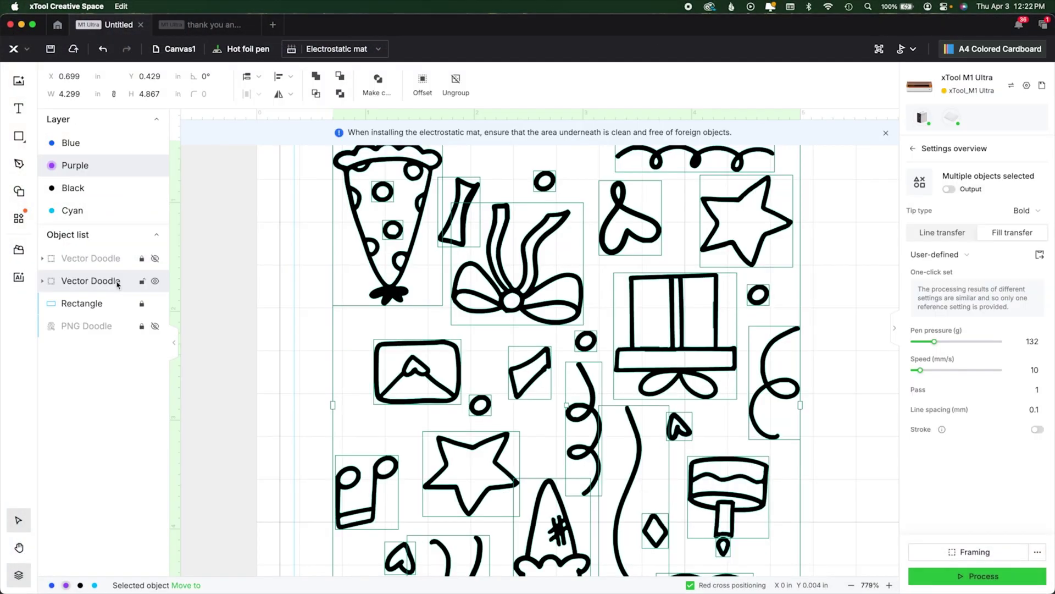
key("ctrl+v")
Recolour the pasted doodles green and align them over the black originals.
right_click(304, 475)
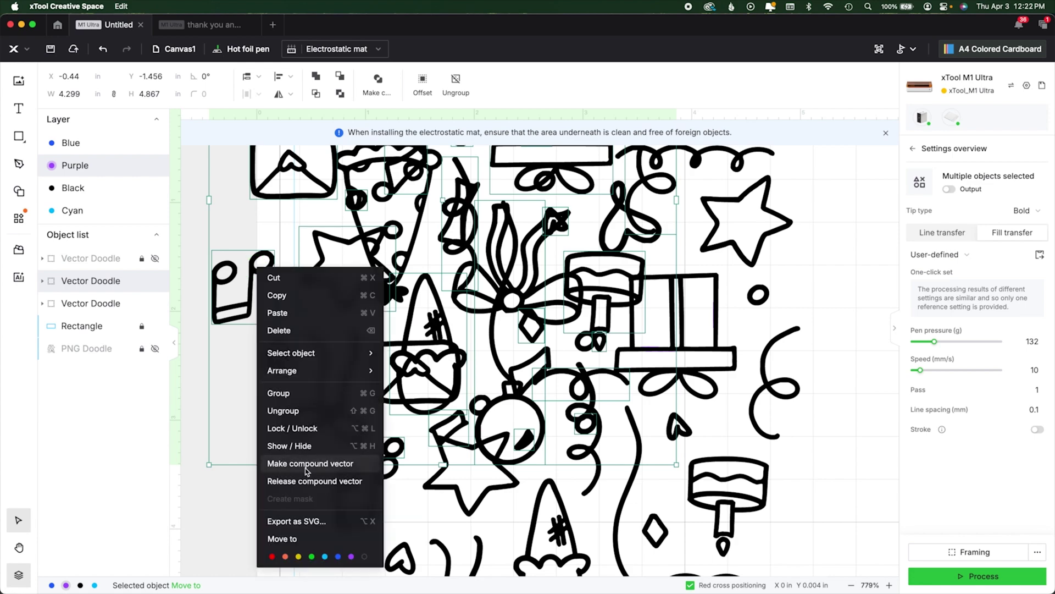
left_click(312, 556)
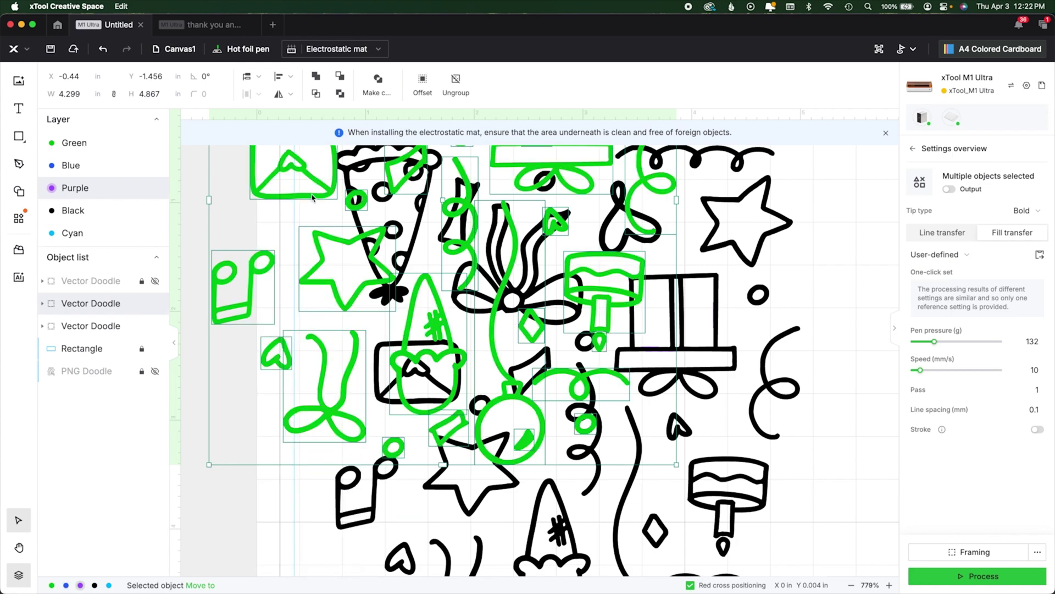
mouse_move(312, 198)
left_mouse_down()
mouse_move(434, 349)
mouse_move(435, 399)
left_mouse_up()
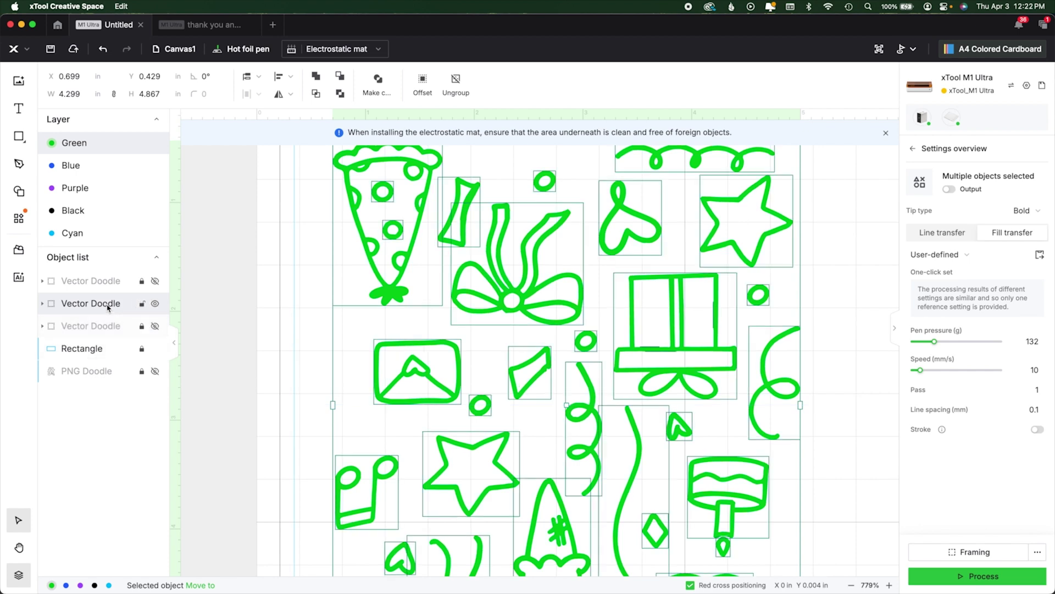
Delete the stray straight vector lines from the green group and select the remaining doodles.
left_click(42, 304)
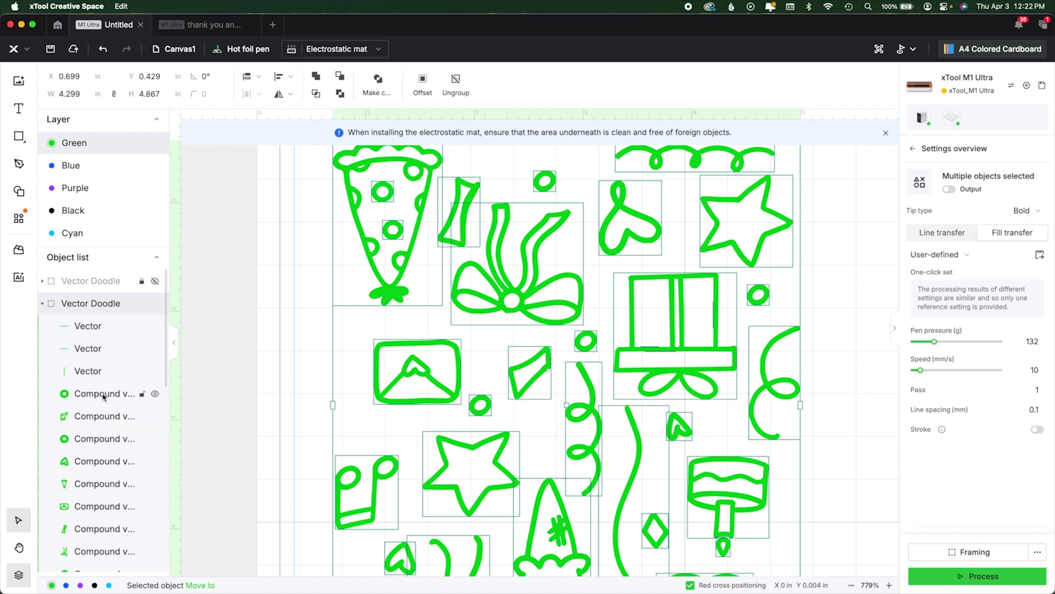
left_click(105, 339)
key("Delete")
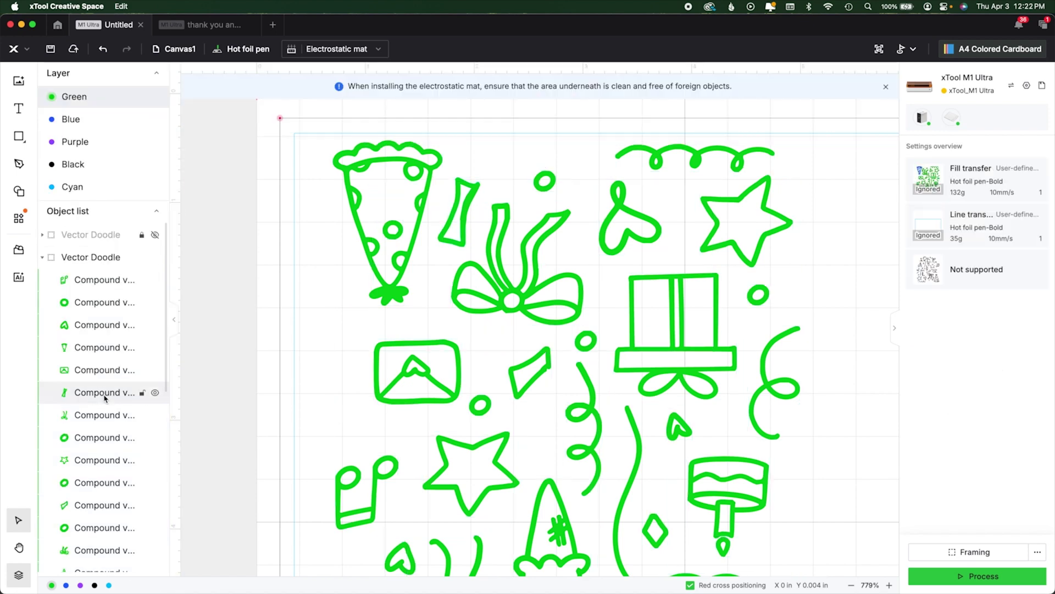
left_click(91, 347)
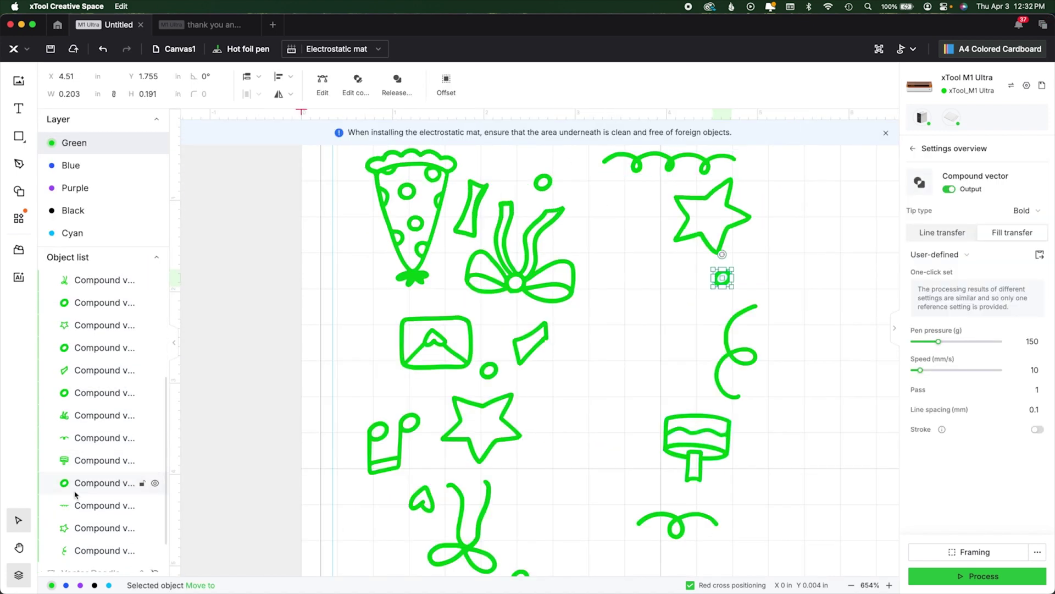
scroll(84, 463, "down", 3)
scroll(241, 405, "down", 2)
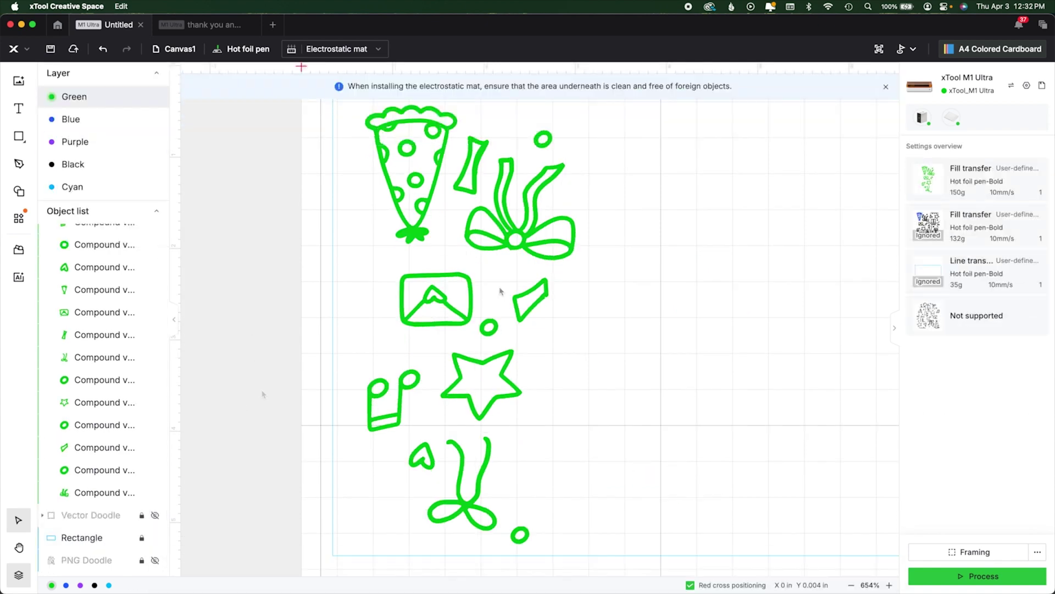
key("super+a")
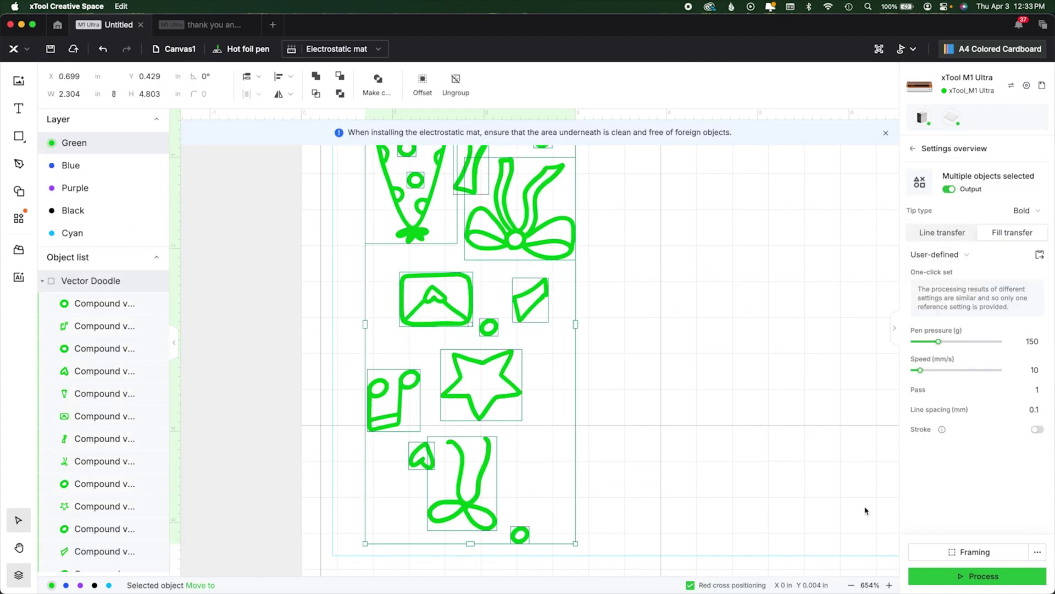
Change the processing material to Kraft Paper.
left_click(950, 577)
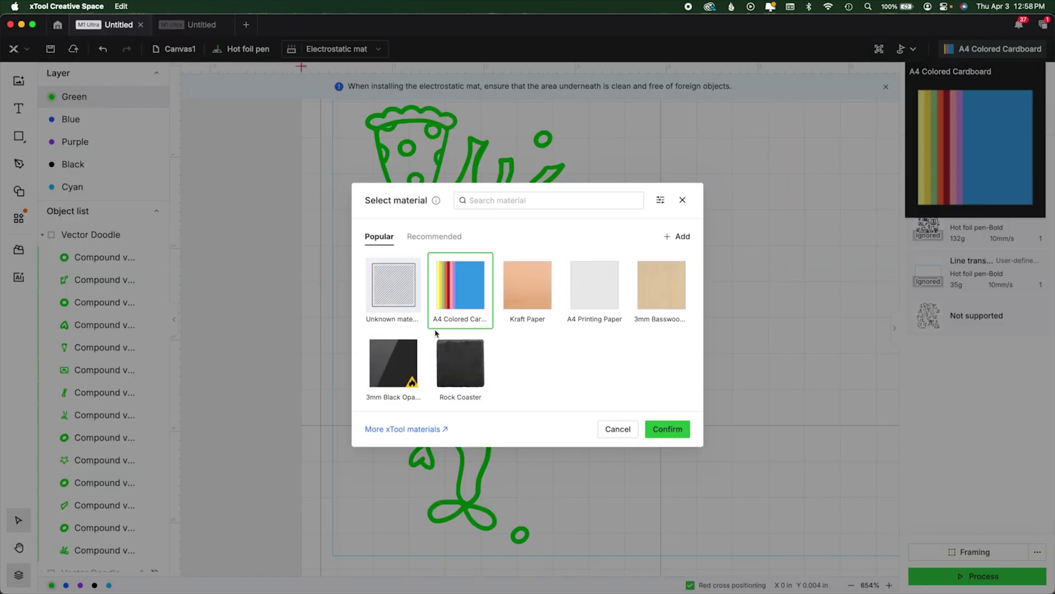
left_click(527, 284)
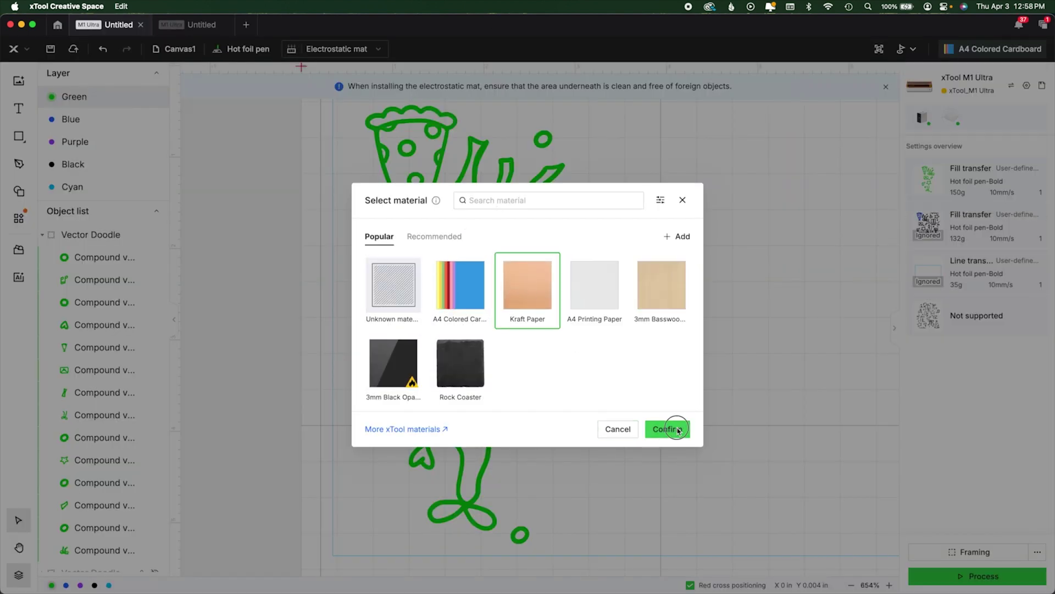
left_click(673, 429)
Collapse, lock and hide the green Vector Doodle group.
left_click(1000, 268)
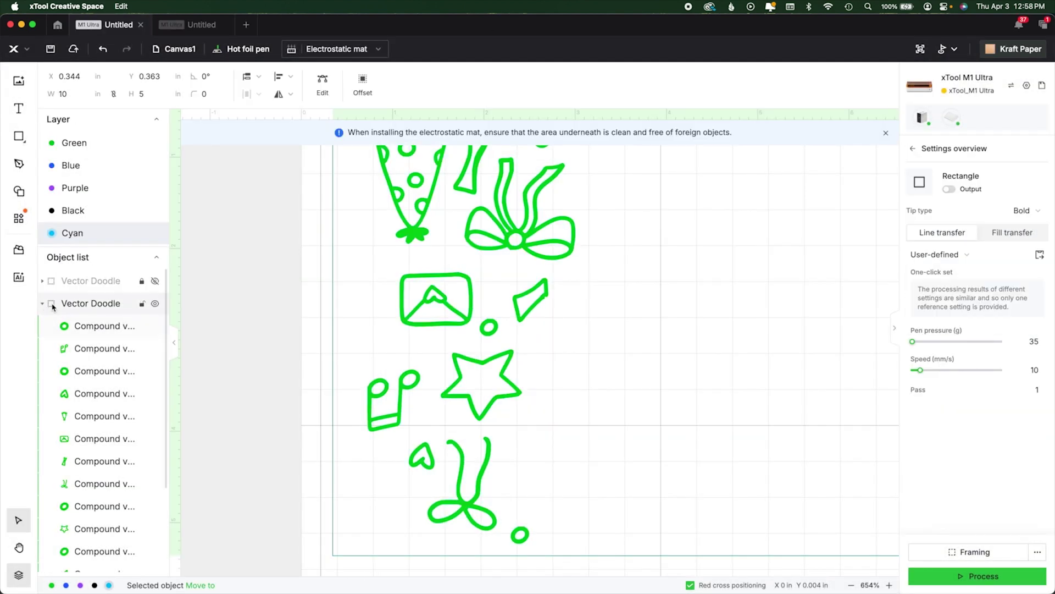
left_click(145, 304)
left_click(156, 304)
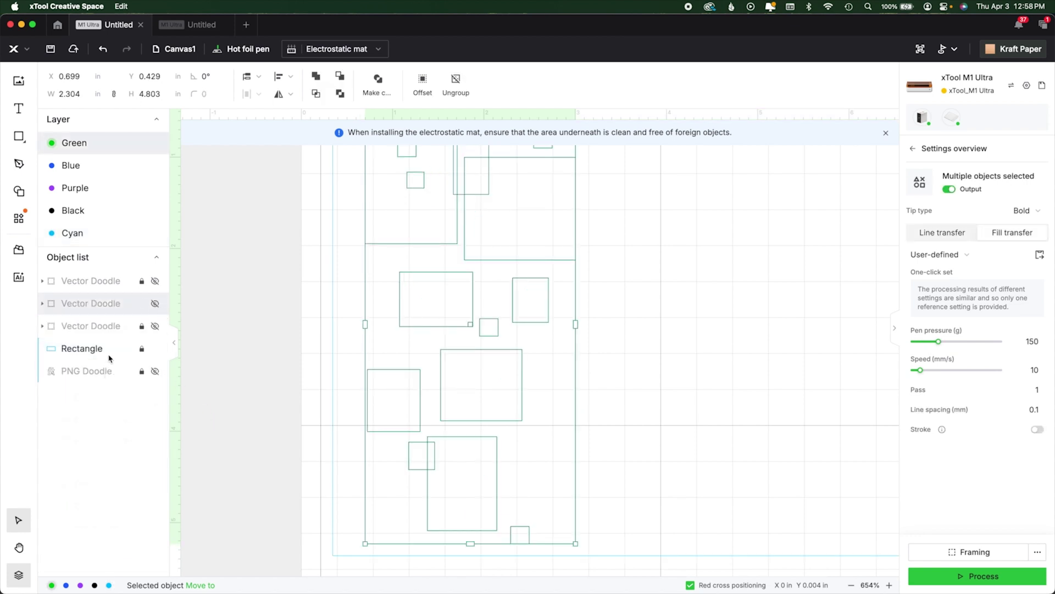
Unlock and select the card outline rectangle, then bring up the processing-mode choices.
left_click(144, 304)
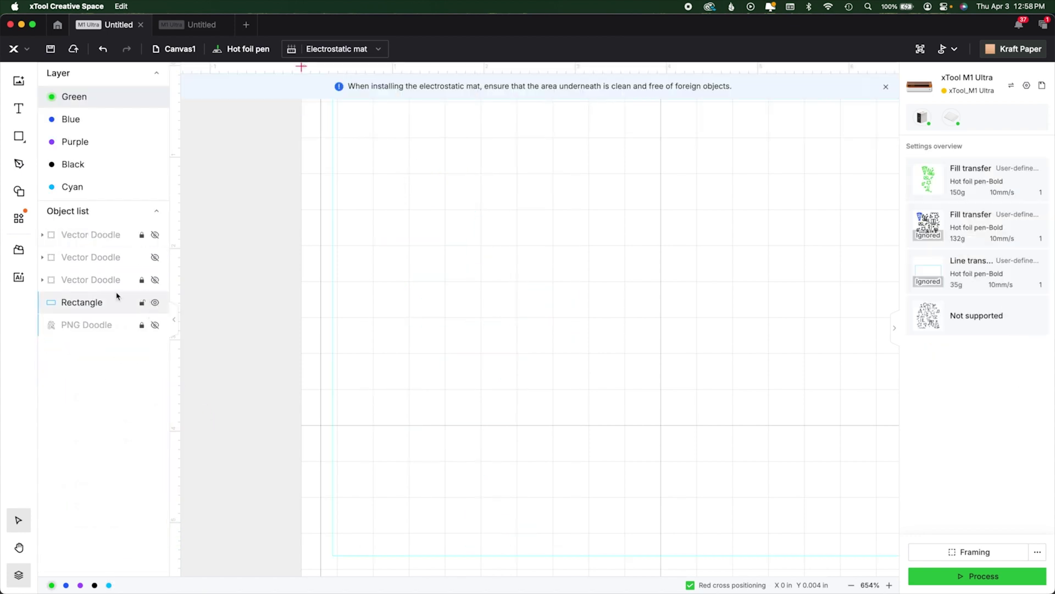
left_click(99, 306)
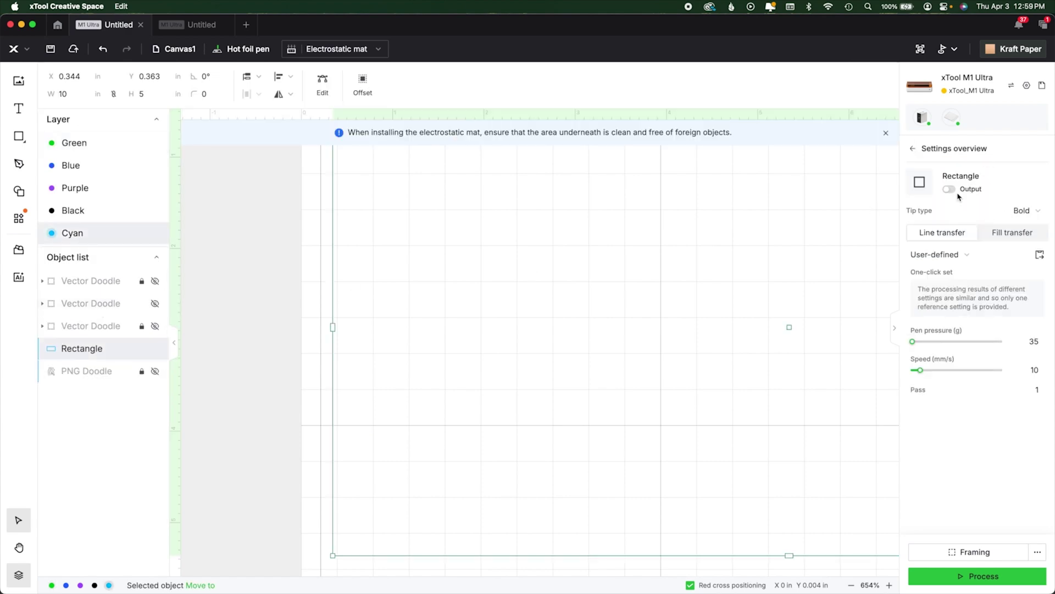
left_click(231, 49)
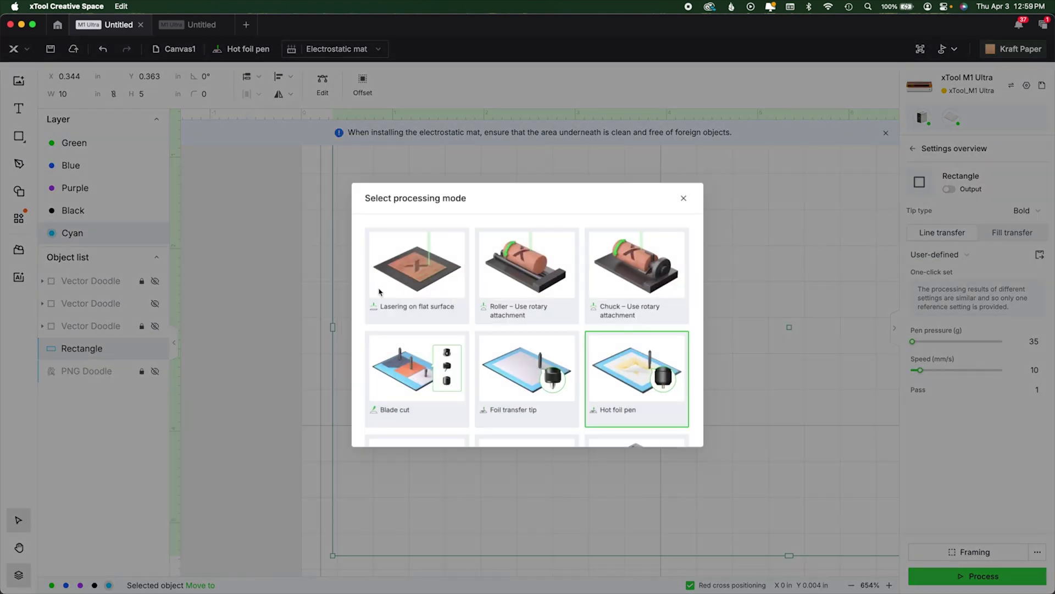
Switch the card rectangle to Blade cut, keep the fine-point blade, and reselect the rectangle.
left_click(408, 360)
left_click(1017, 212)
left_click(988, 217)
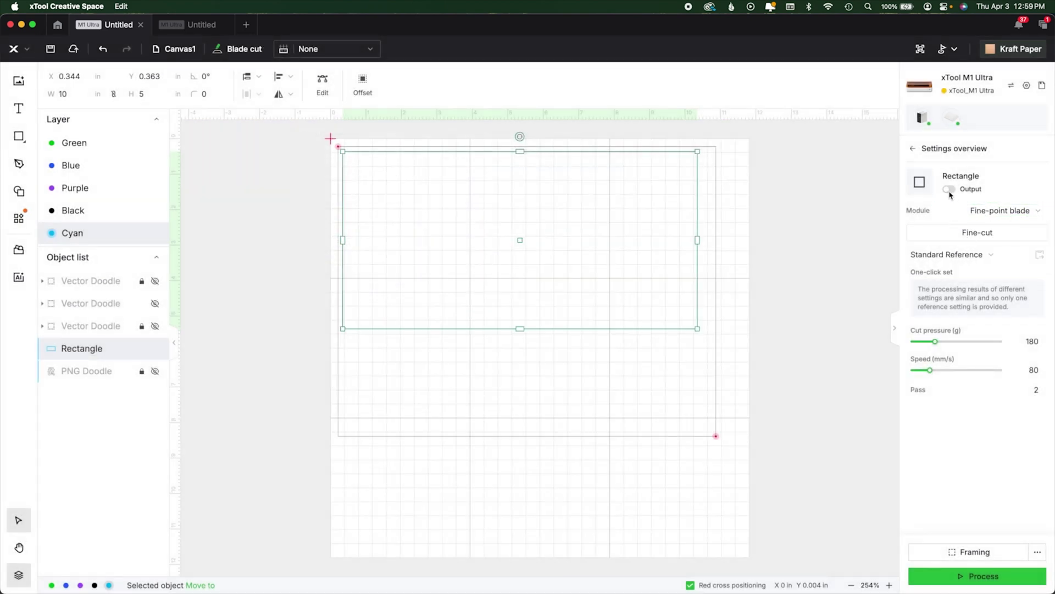
left_click(763, 352)
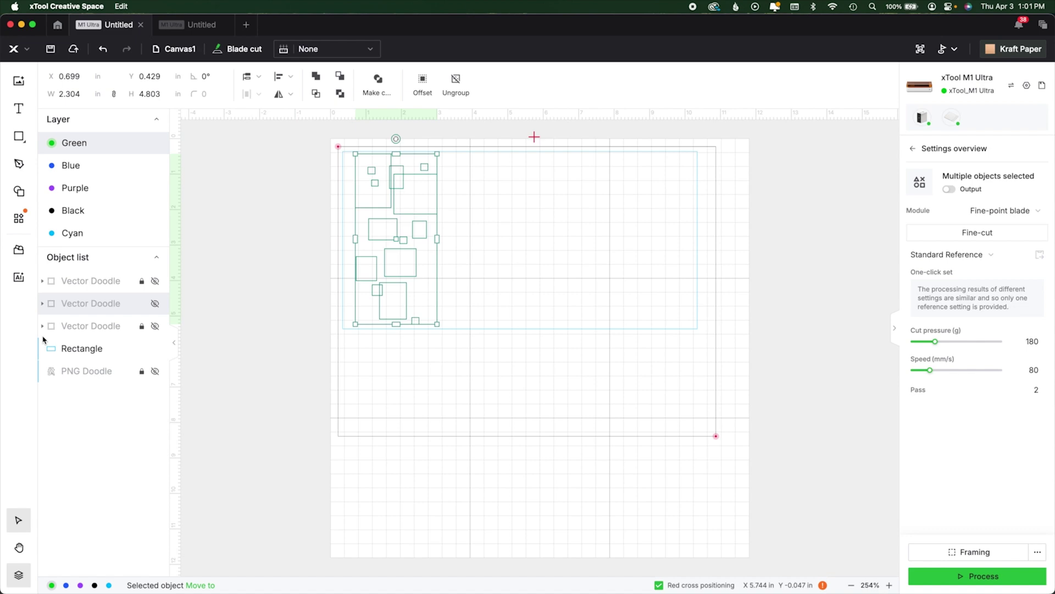
left_click(94, 325)
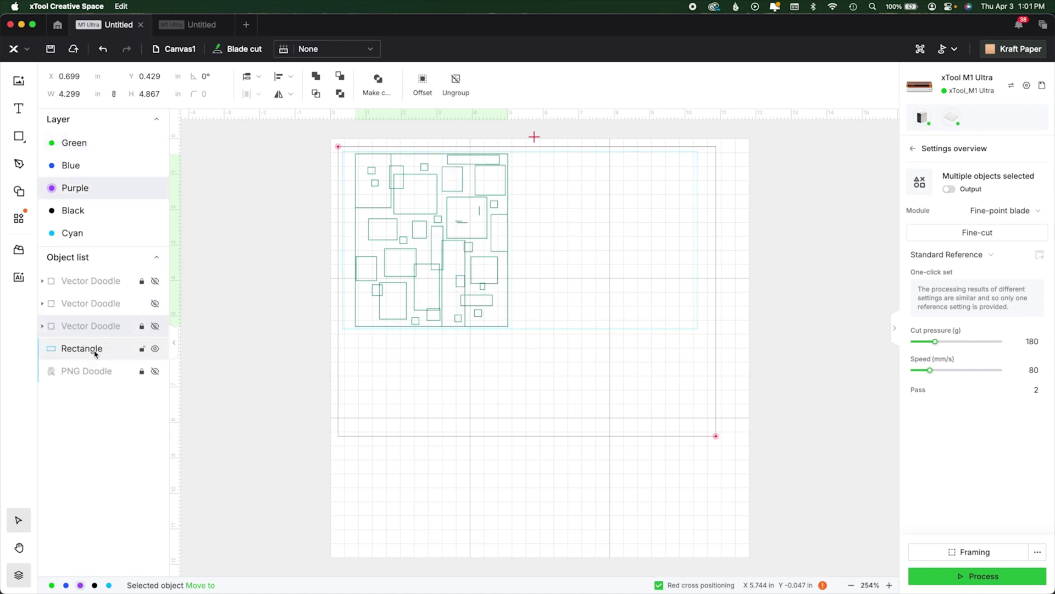
left_click(94, 351)
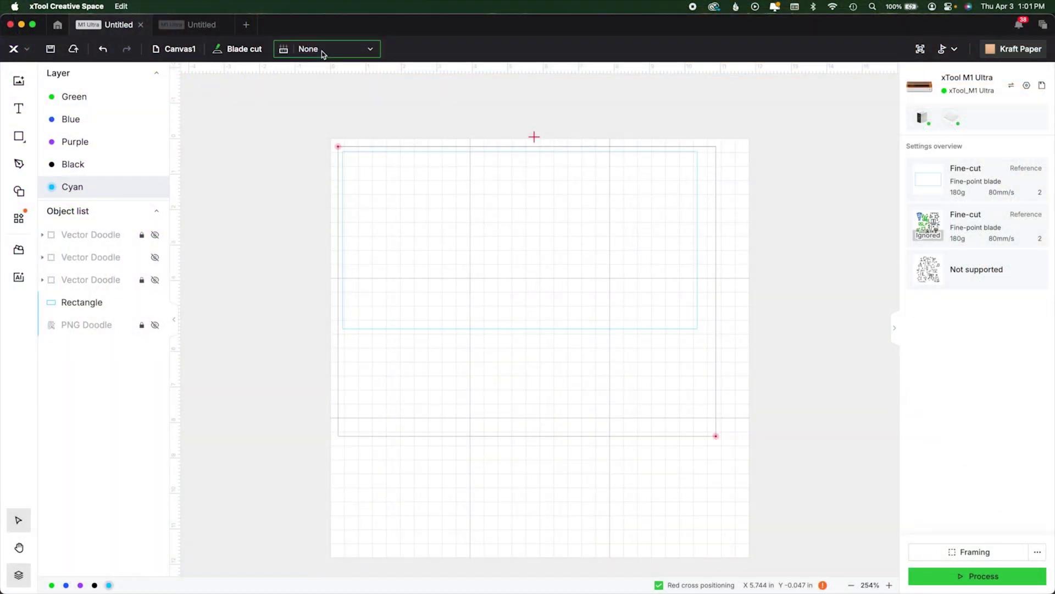
Set the cutting base to Electrostatic mat and start cutting the card outline.
left_click(321, 51)
left_click(308, 89)
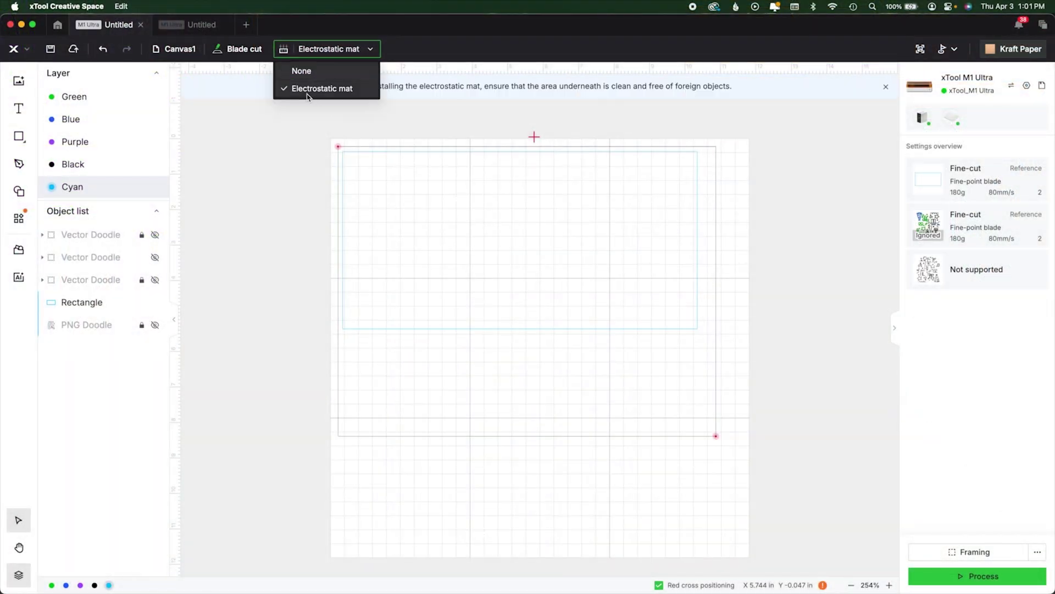
left_click(988, 577)
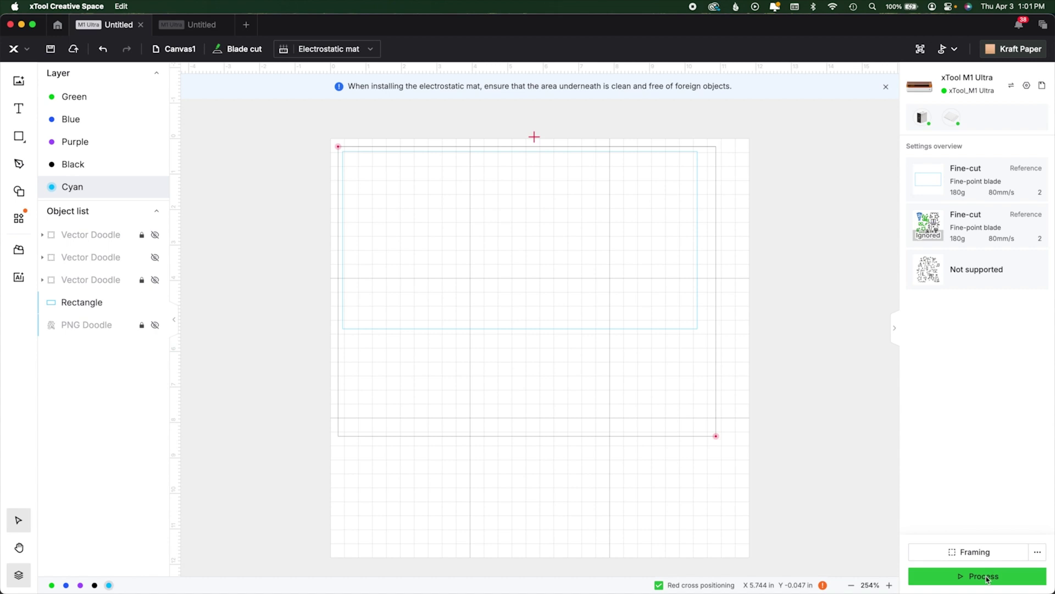
left_click(1037, 54)
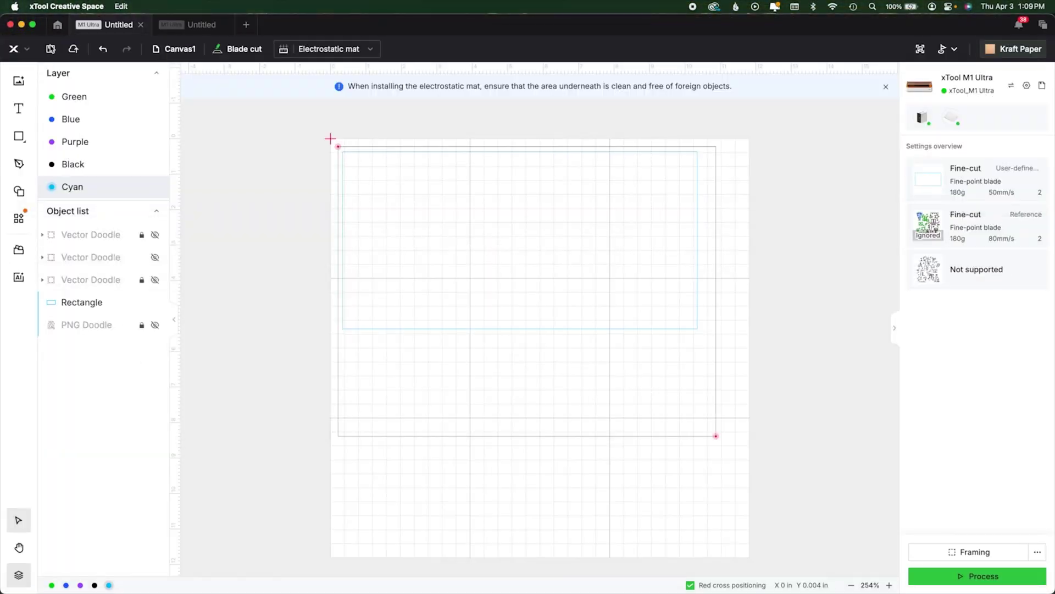
Save the project locally, entering a file name beginning 'foiled bir'.
left_click(50, 49)
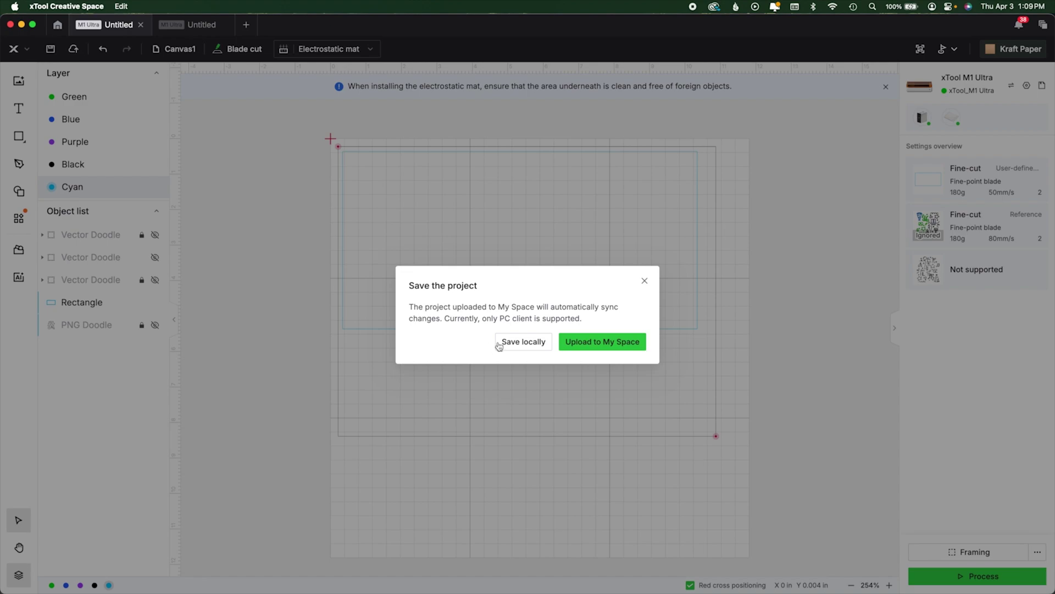
left_click(524, 342)
type("foiled birthday 5x5 ca.xcs")
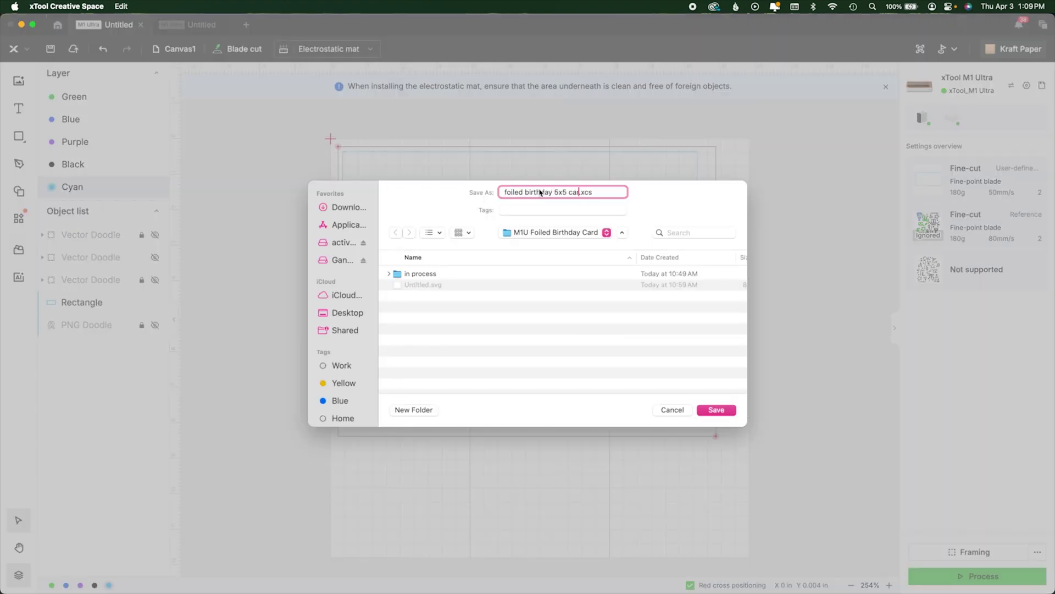